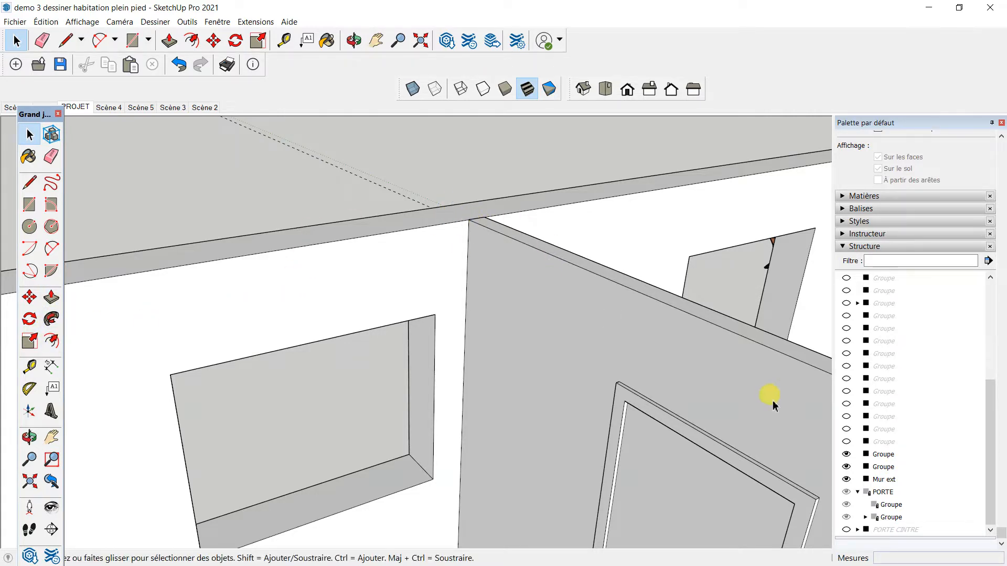
Draw a closed stepped profile about 7 cm wide and 8 cm high on the exterior wall's inner face, at its upper corner with the kitchen partition
scroll(559, 233, "down", 6)
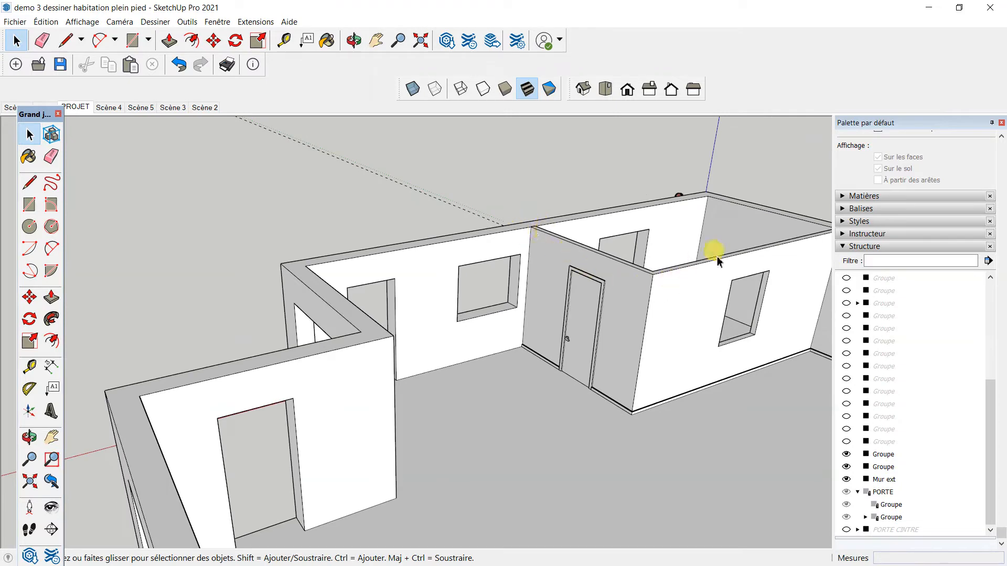
scroll(648, 281, "down", 3)
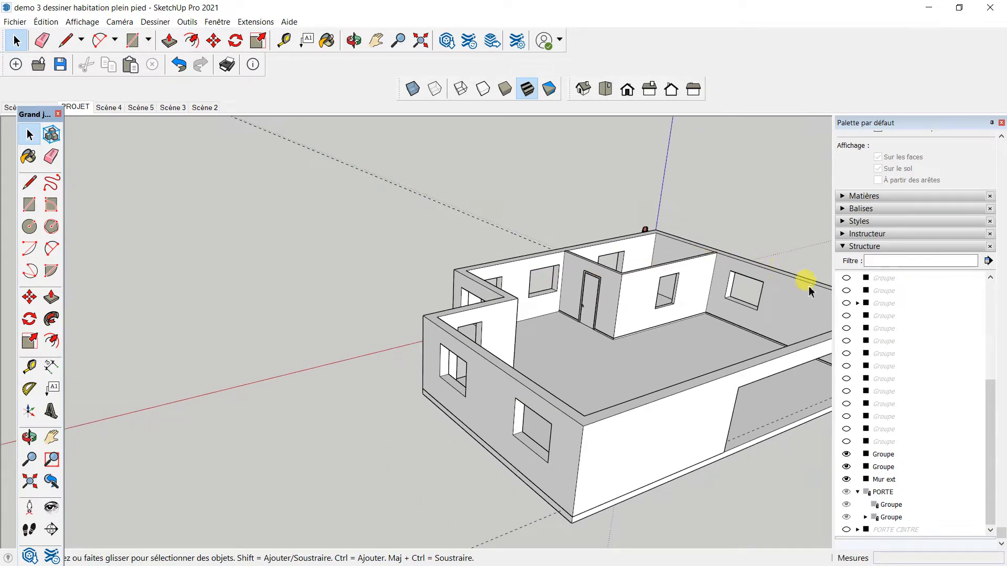
scroll(607, 236, "up", 6)
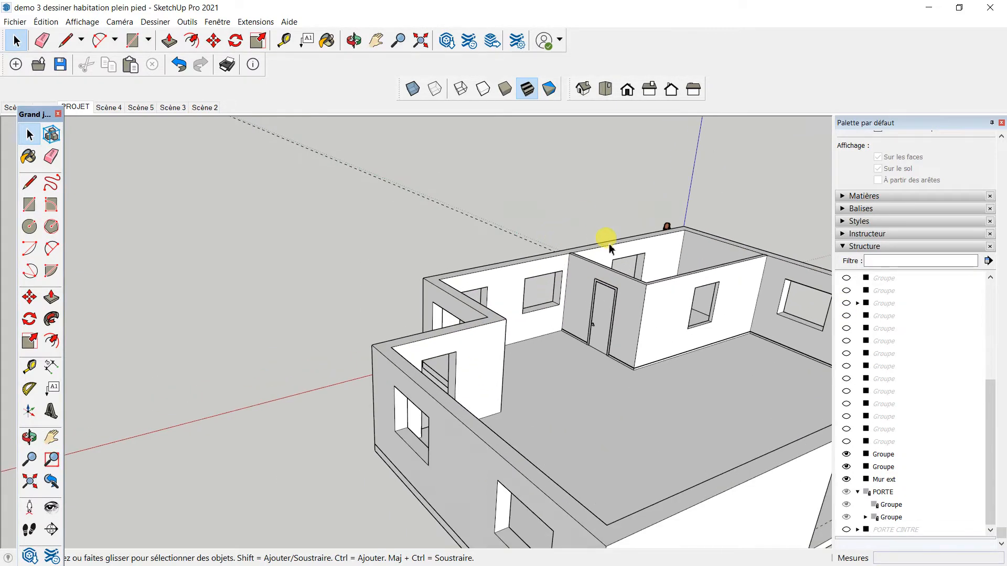
scroll(533, 252, "up", 5)
middle_click_drag(540, 350, 585, 404)
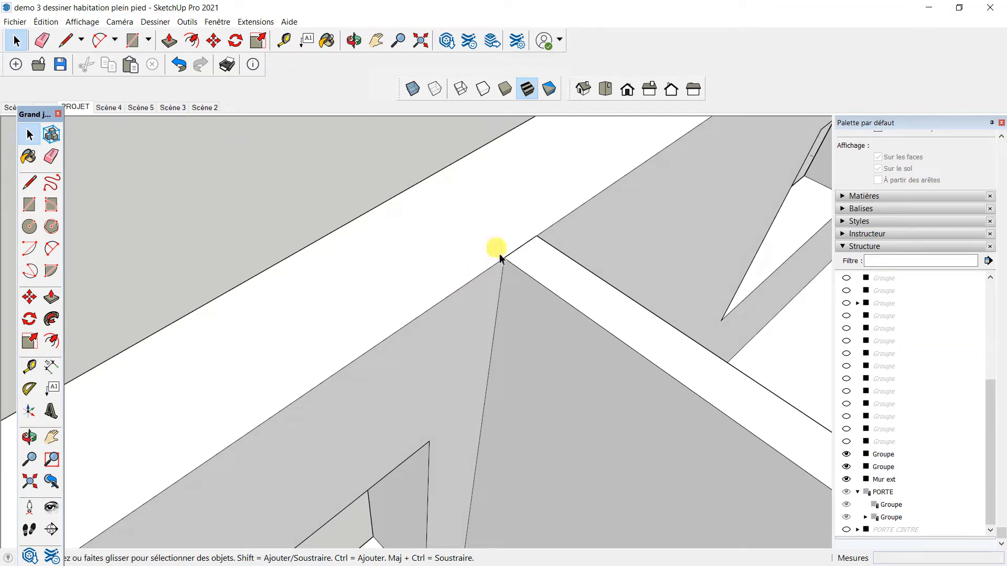
left_click(29, 183)
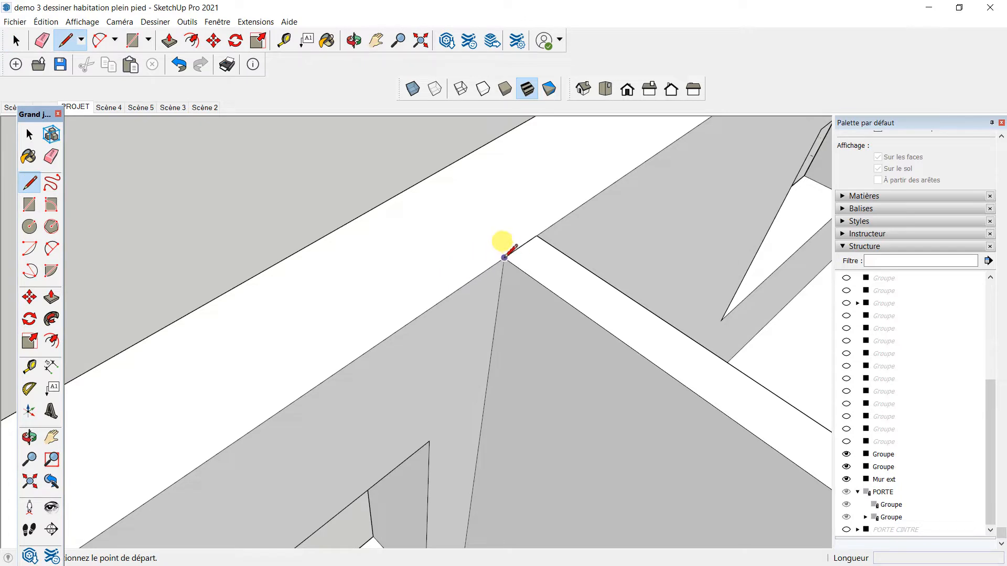
left_click(504, 257)
scroll(480, 265, "up", 2)
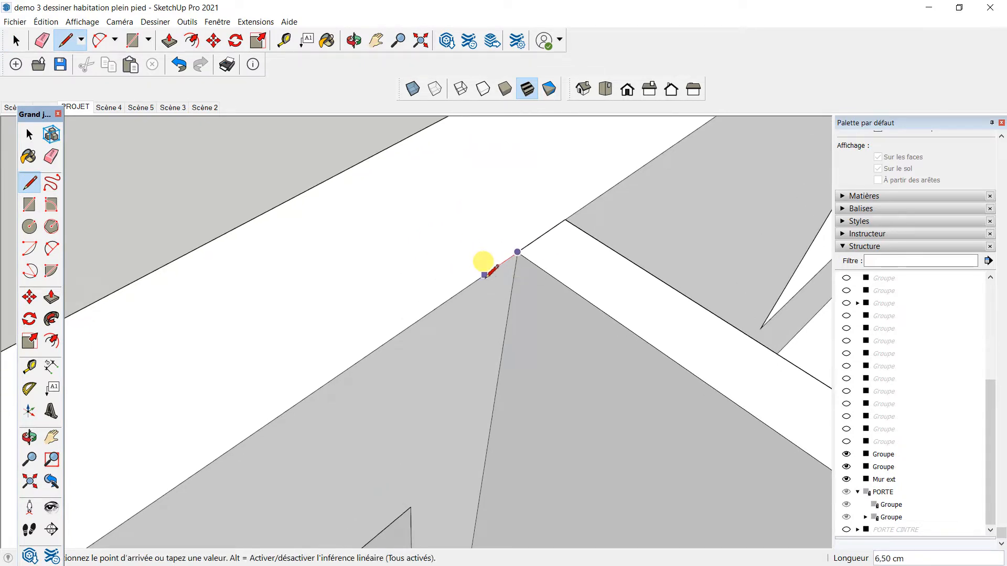
left_click(479, 279)
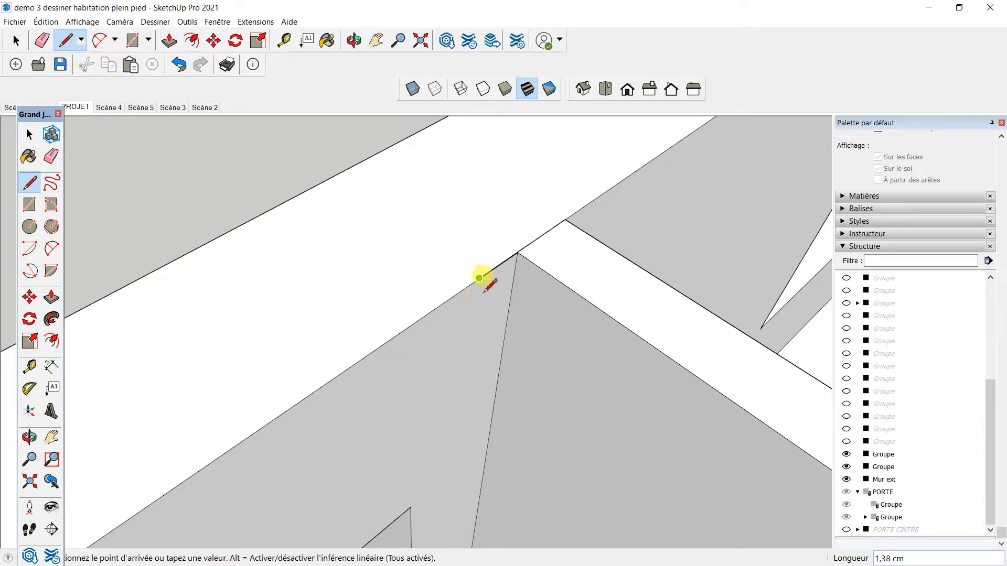
scroll(480, 277, "up", 1)
left_click(477, 294)
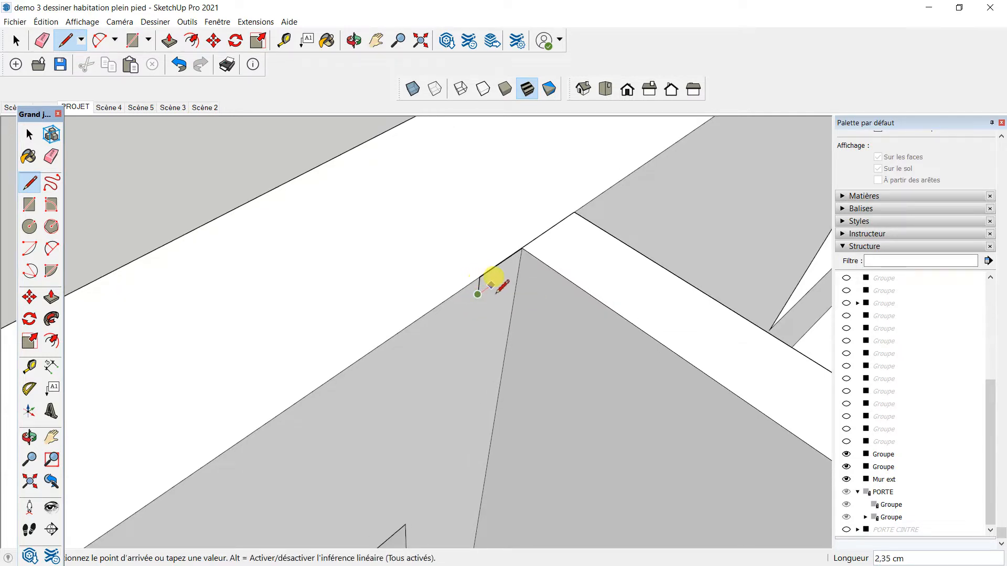
mouse_move(490, 286)
middle_mouse_down()
mouse_move(383, 198)
mouse_move(525, 288)
middle_mouse_up()
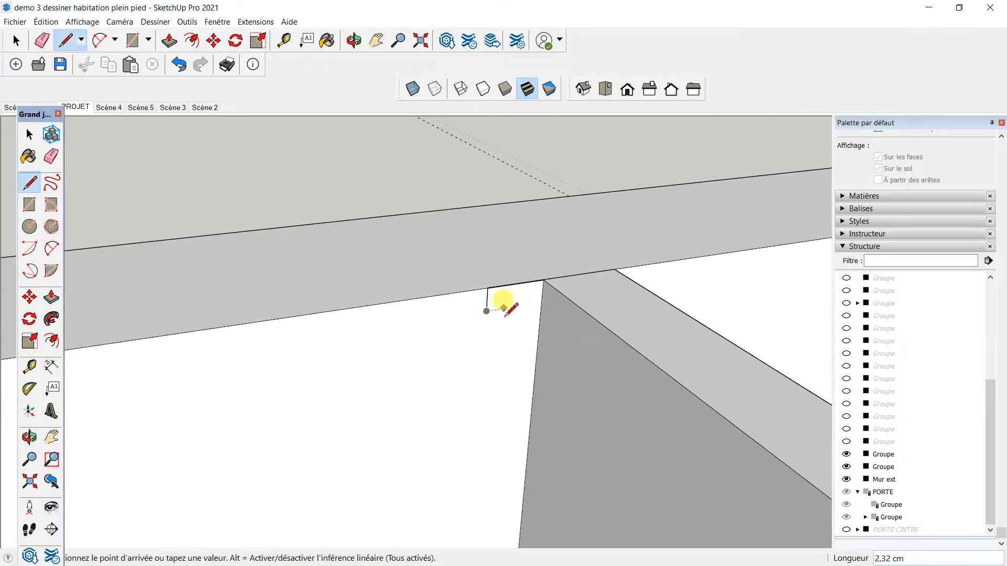
left_click(507, 309)
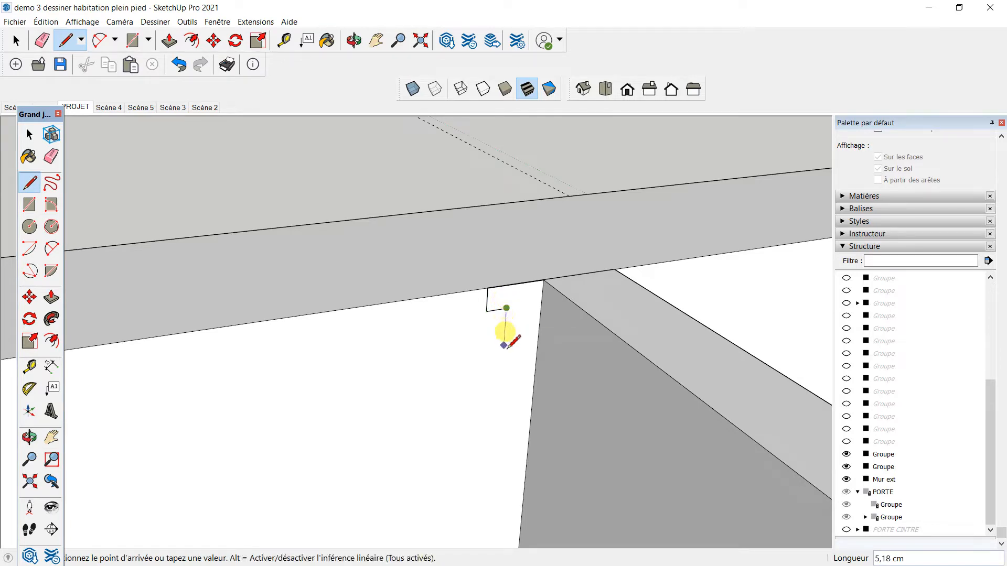
left_click(503, 345)
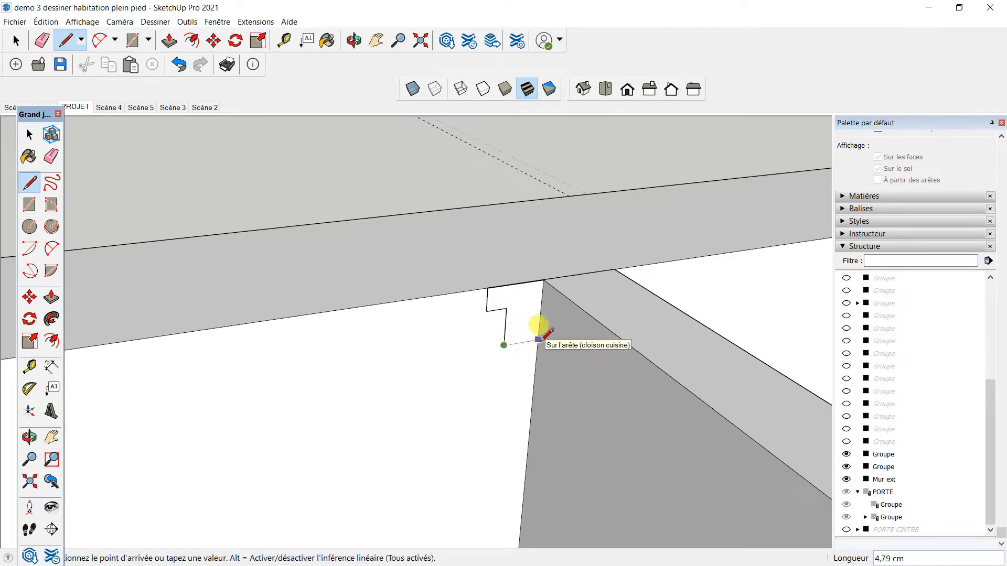
left_click(539, 340)
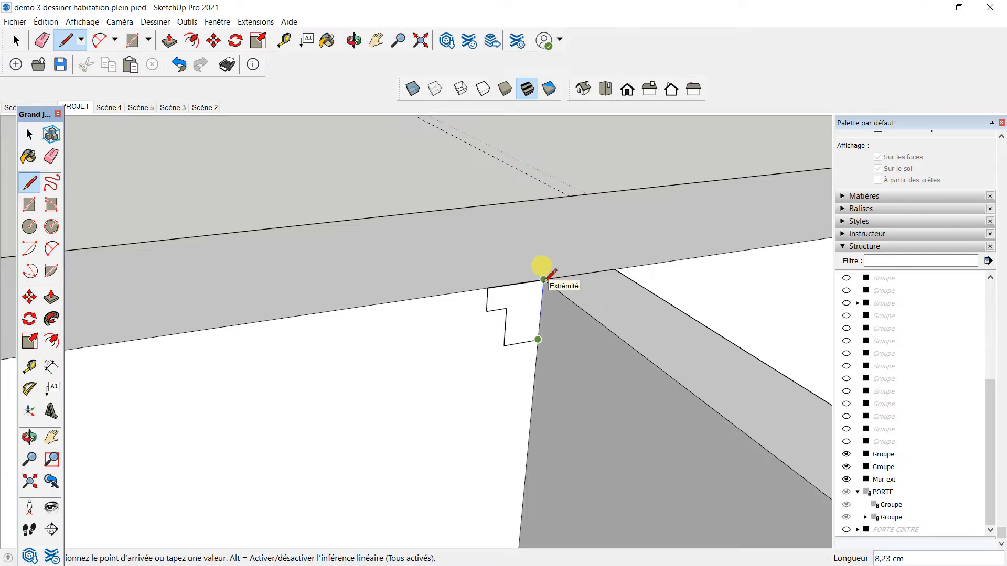
left_click(544, 279)
Round the stepped profile's lower outer corner with a tangent two-point arc spanning about 2.25 cm
mouse_move(524, 278)
middle_mouse_down()
mouse_move(453, 228)
mouse_move(498, 328)
middle_mouse_up()
scroll(541, 341, "up", 2)
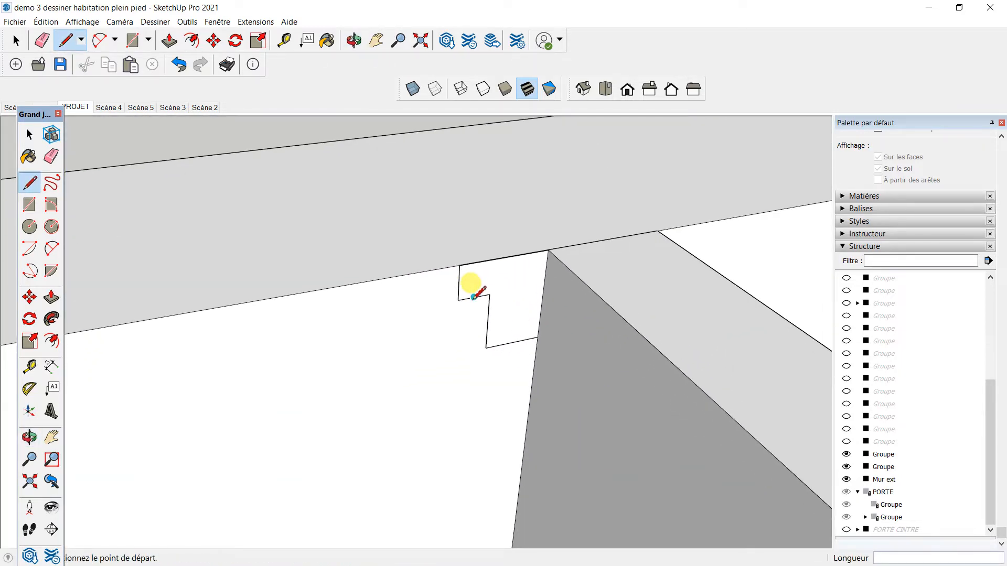
scroll(474, 295, "up", 1)
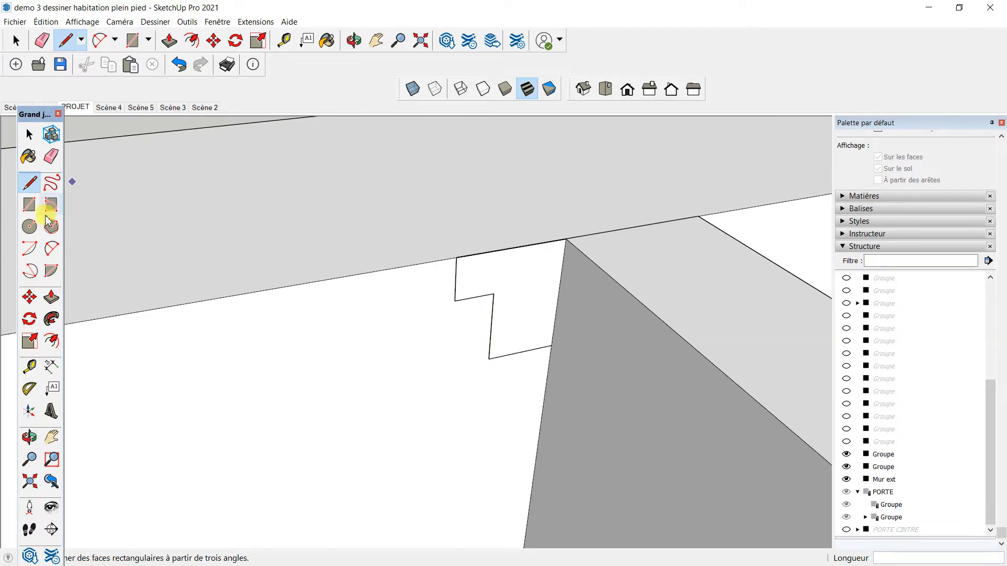
left_click(51, 249)
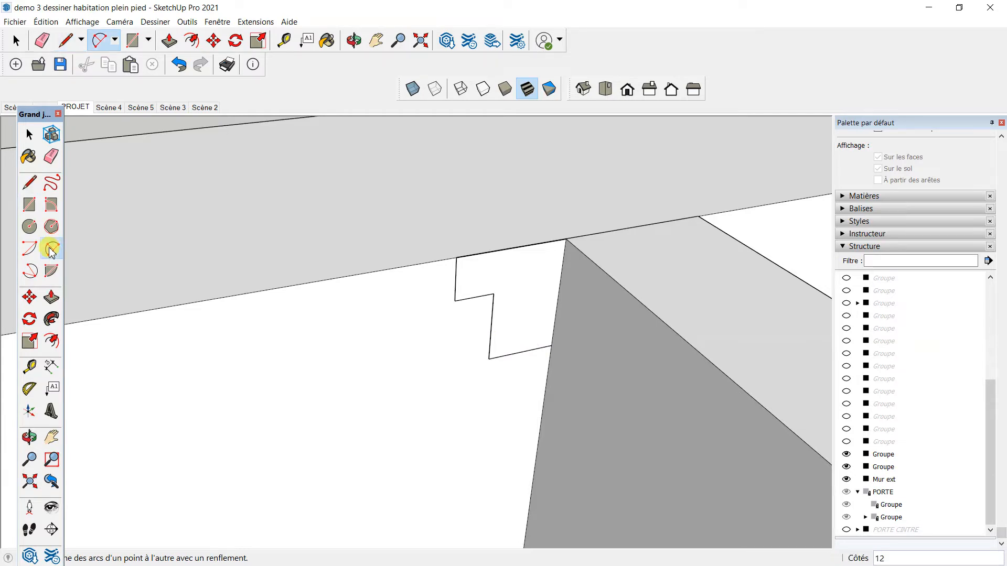
left_click(490, 341)
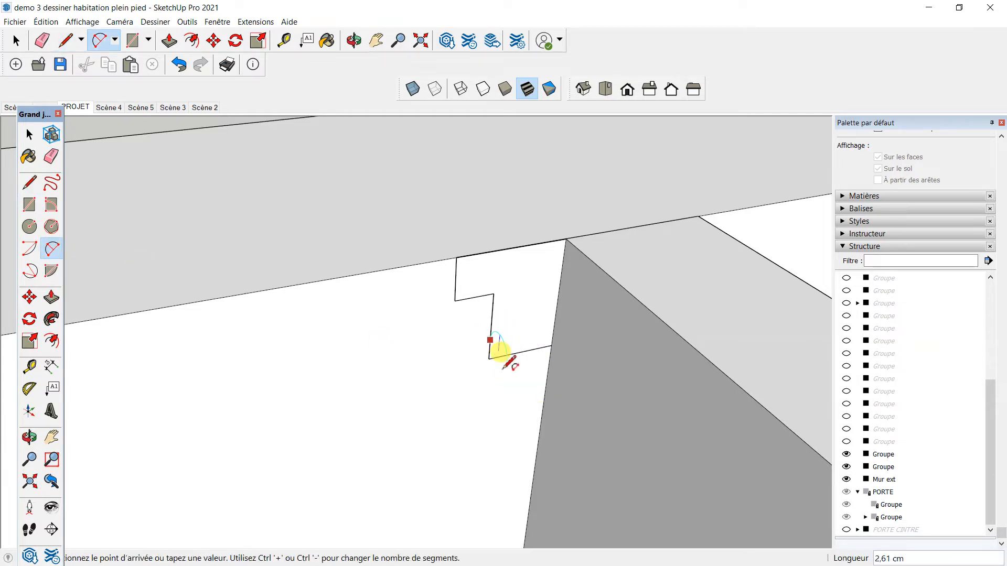
scroll(498, 347, "up", 3)
key("Escape")
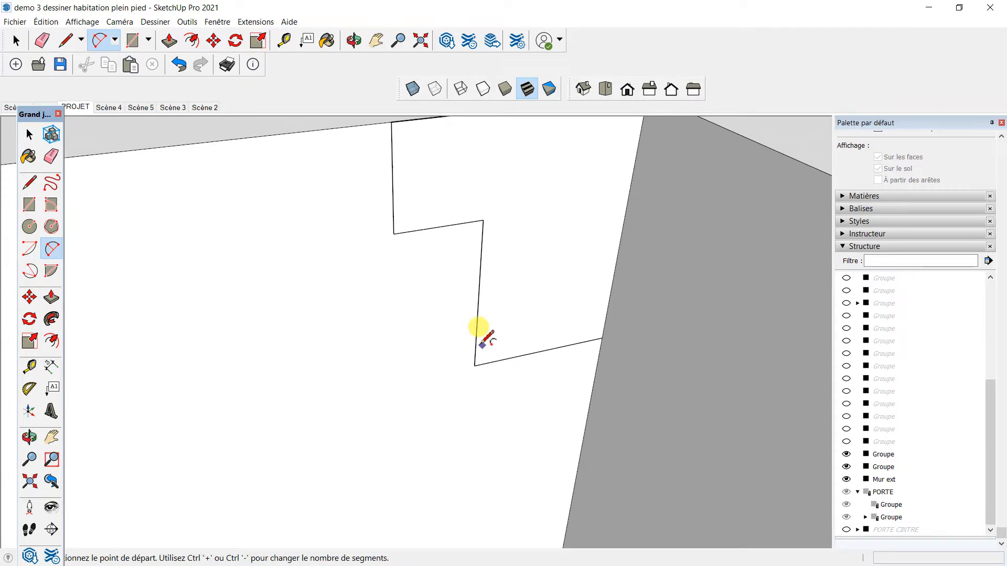
left_click(477, 325)
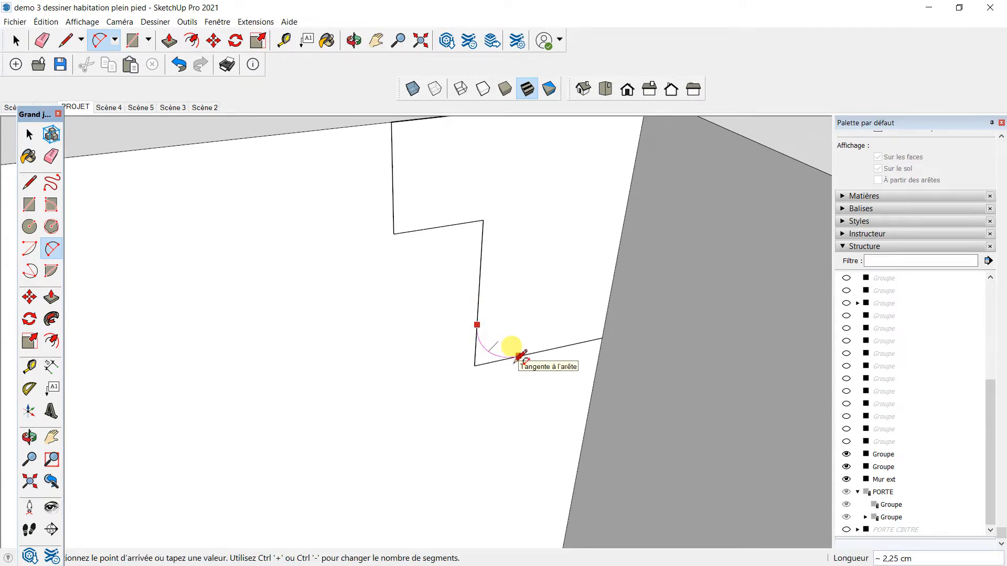
double_click(517, 360)
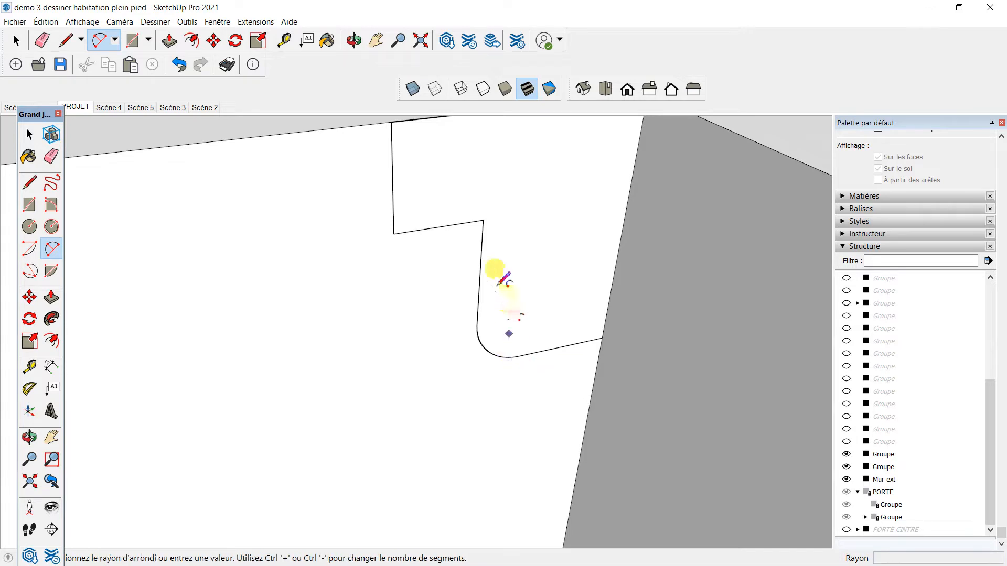
Draw a quarter-circle pie of about 1 cm radius below the profile's bottom edge, centred on its corner at the partition
middle_click_drag(453, 306, 351, 257)
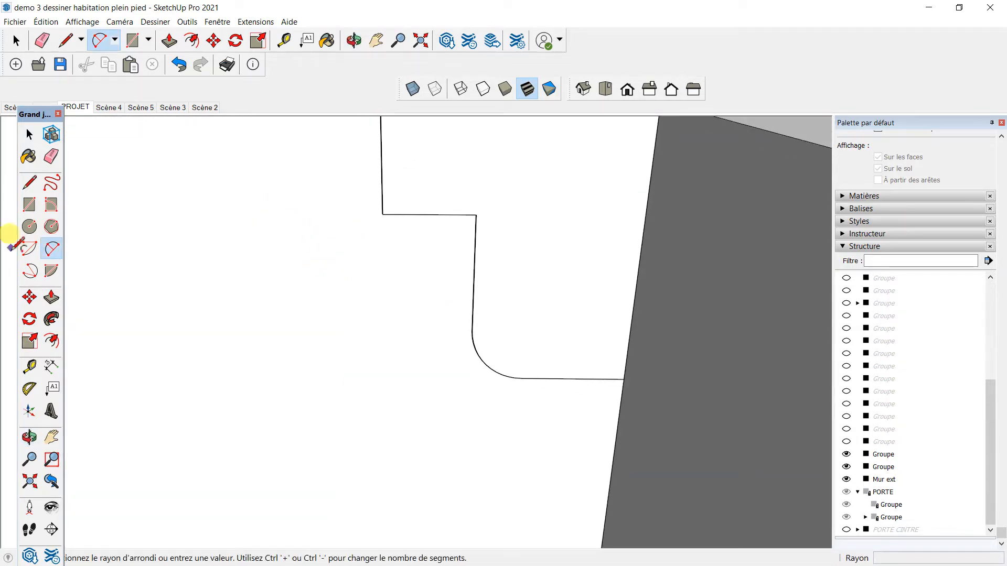
left_click(51, 271)
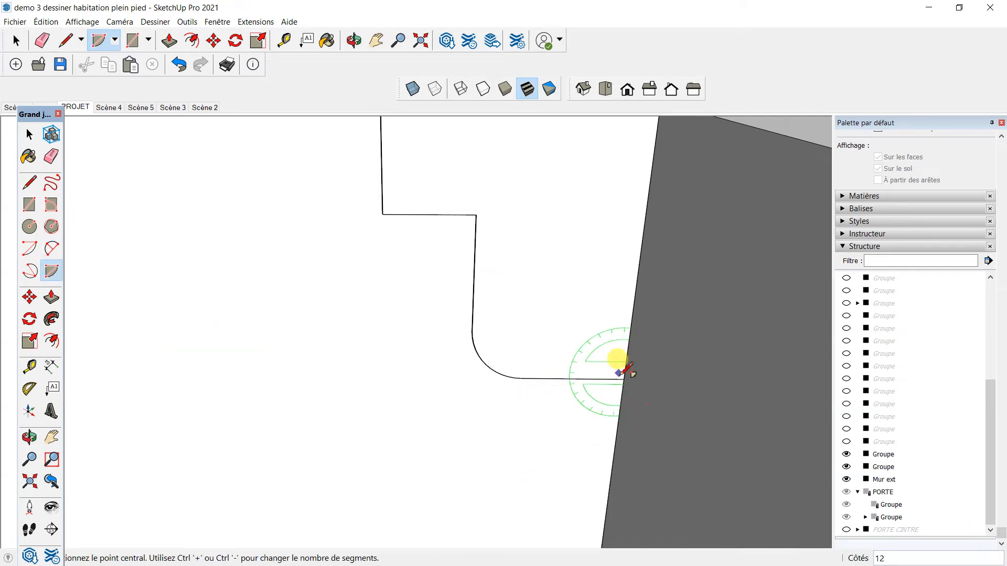
left_click(625, 379)
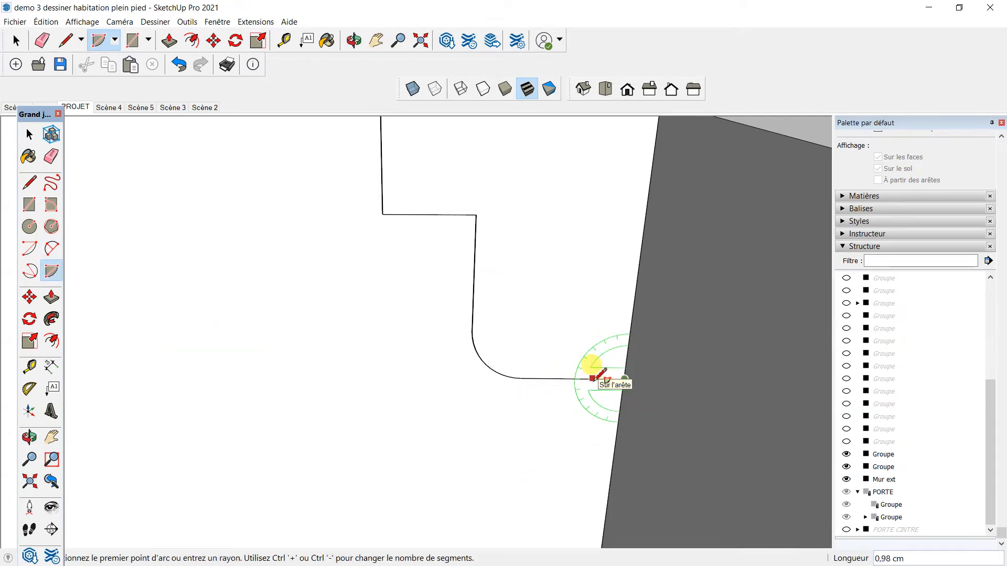
left_click(592, 379)
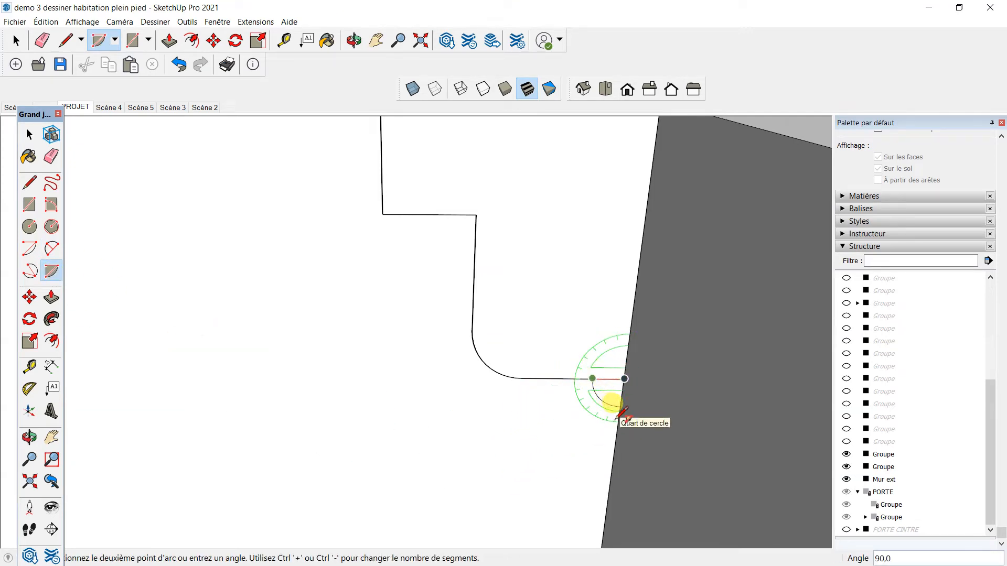
key("Escape")
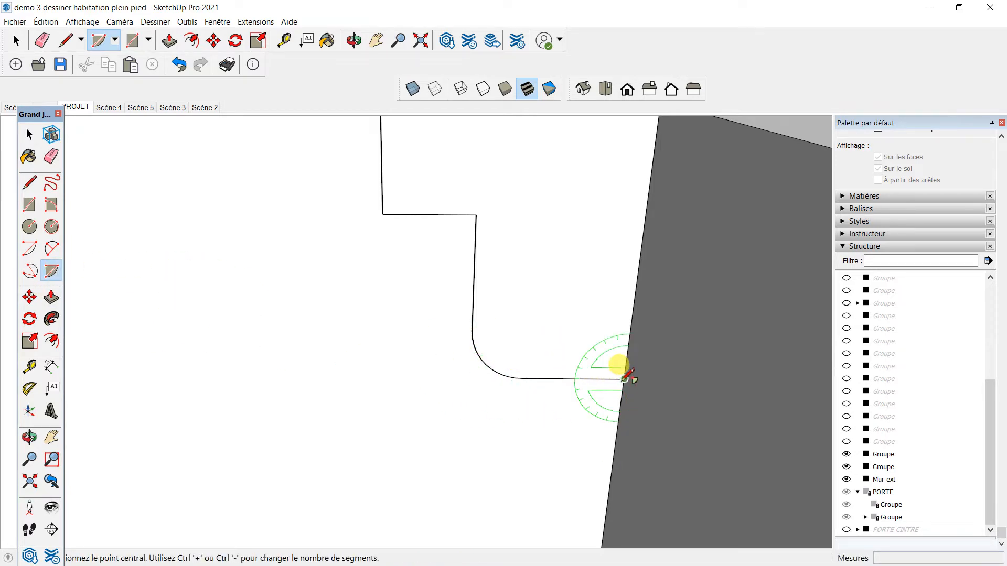
left_click(624, 378)
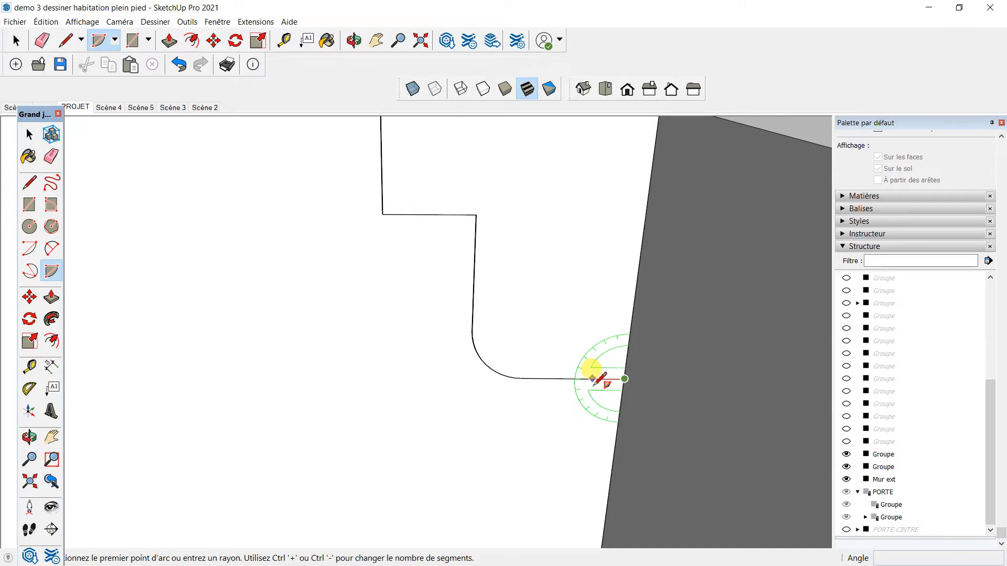
left_click(592, 378)
left_click(621, 407)
mouse_move(607, 371)
middle_mouse_down()
mouse_move(697, 213)
mouse_move(591, 319)
mouse_move(607, 383)
middle_mouse_up()
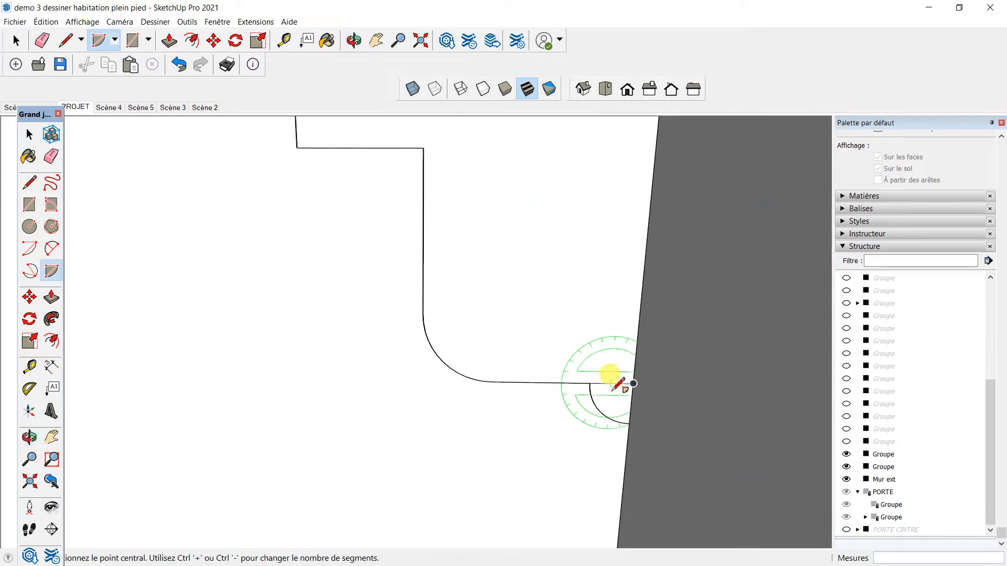
Erase the edge segment separating the quarter circle from the rest of the profile
scroll(596, 390, "down", 2)
left_click(51, 156)
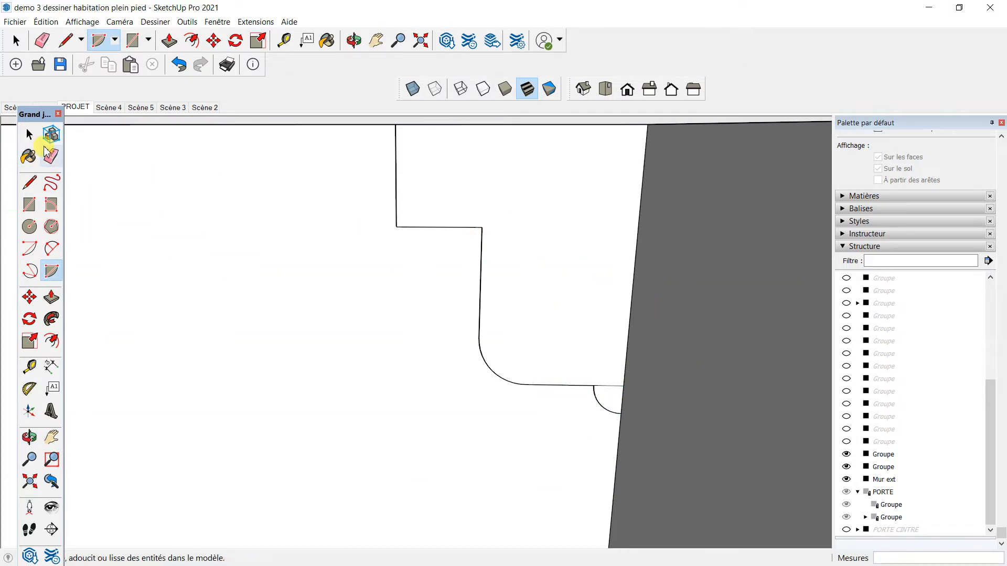
scroll(603, 393, "up", 2)
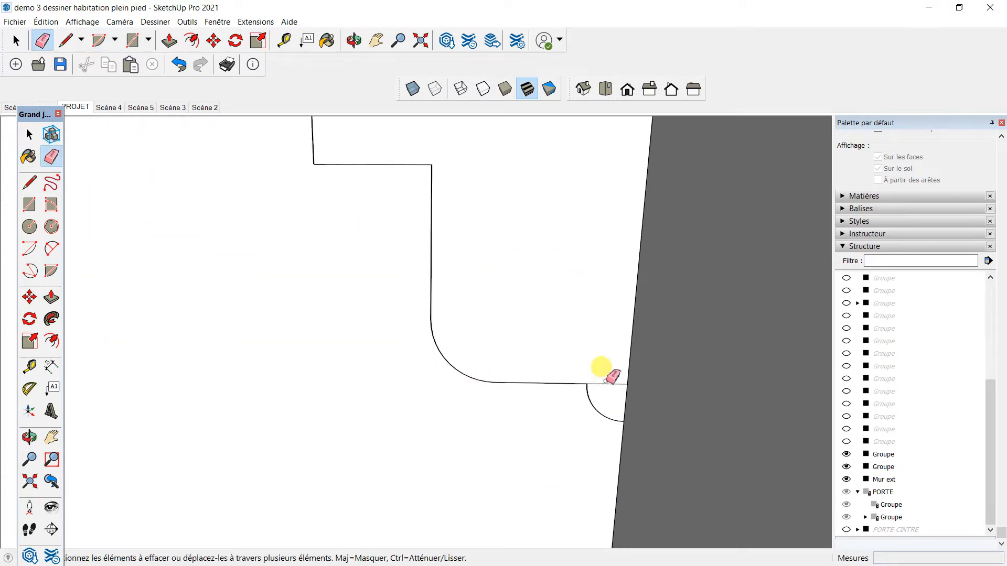
scroll(585, 344, "down", 5)
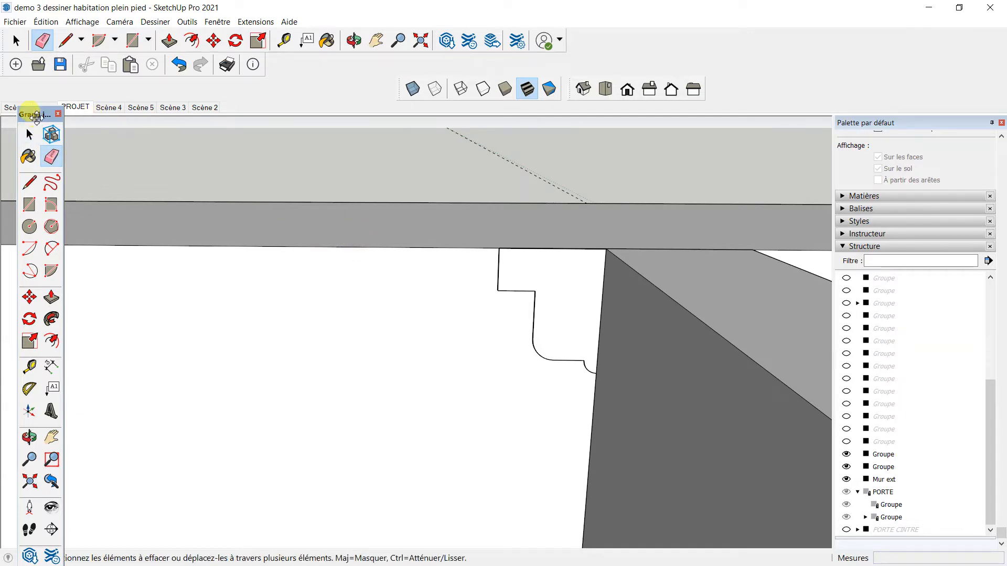
Lock the Mur ext exterior wall group
left_click(29, 135)
left_click(401, 253)
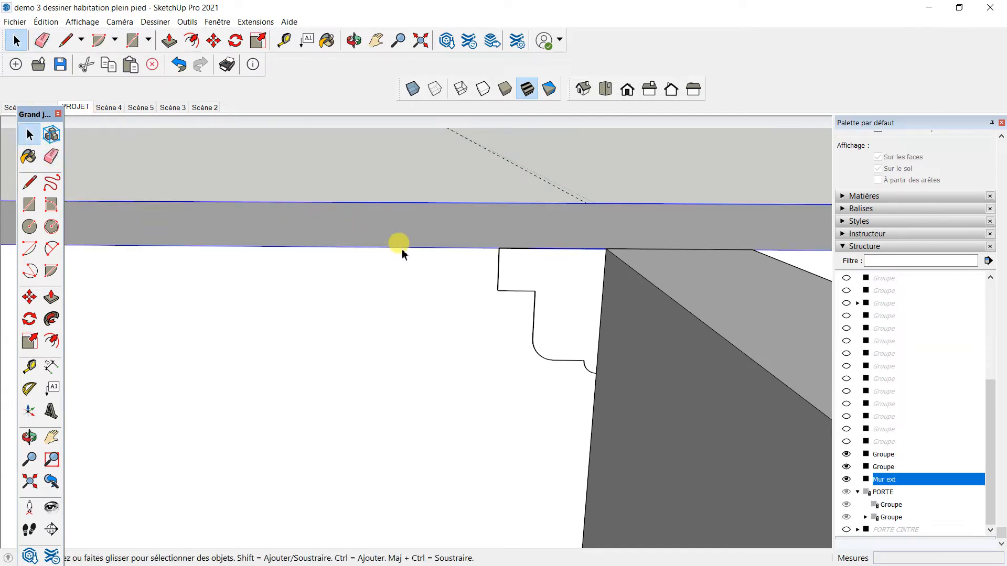
right_click(402, 250)
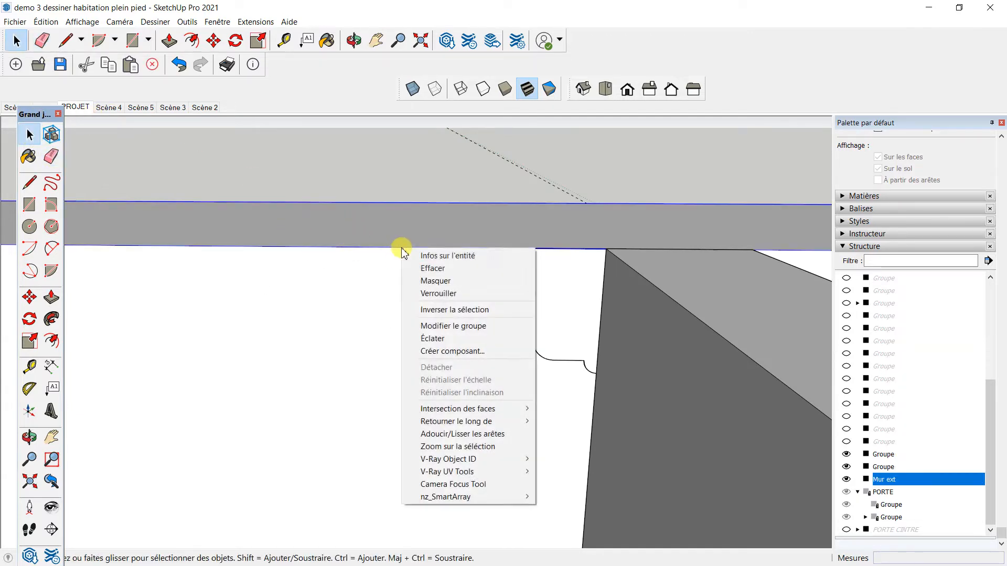
left_click(437, 294)
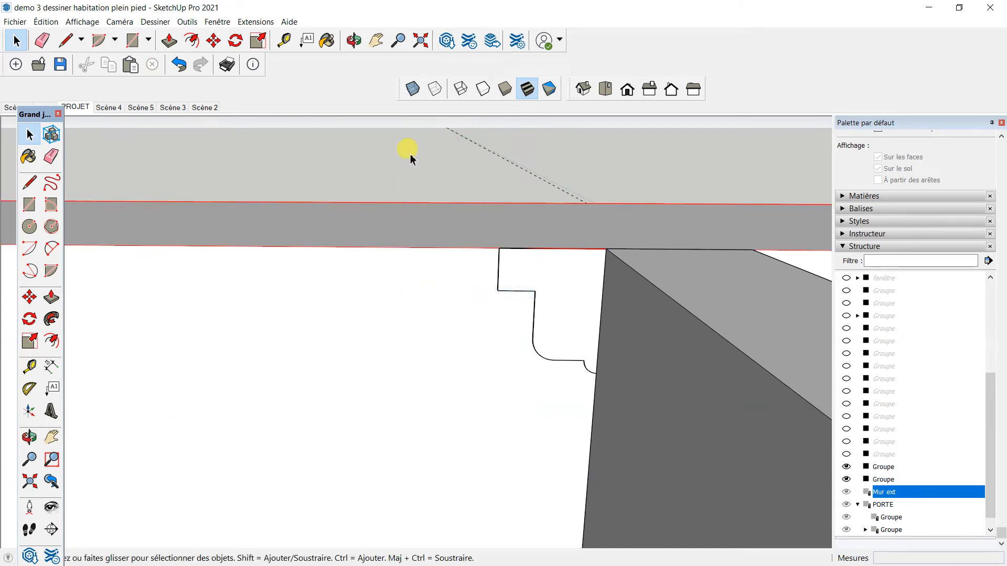
Unlock the Mur ext exterior wall group and clear the selection
left_click(391, 191)
right_click(385, 231)
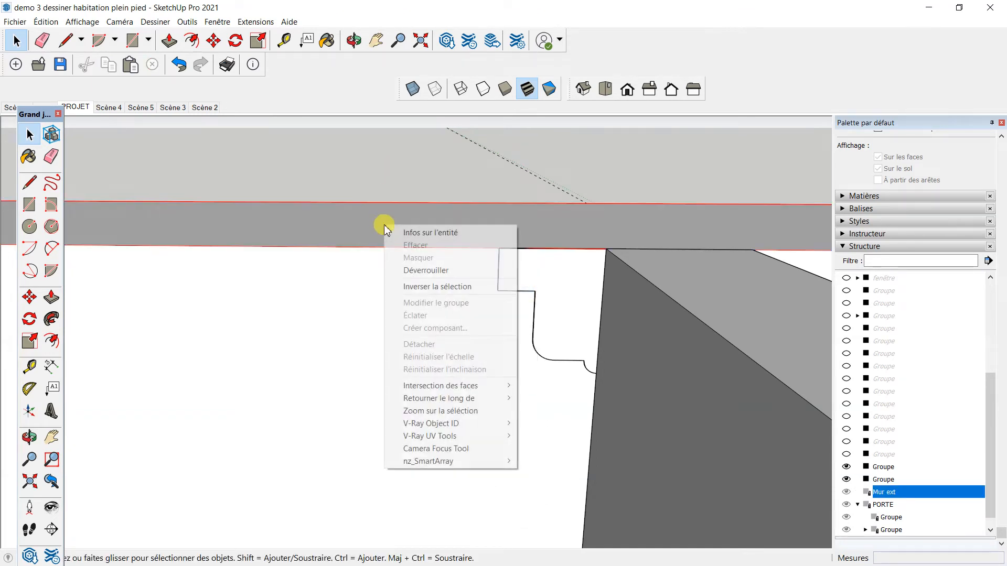
left_click(428, 269)
left_click(391, 178)
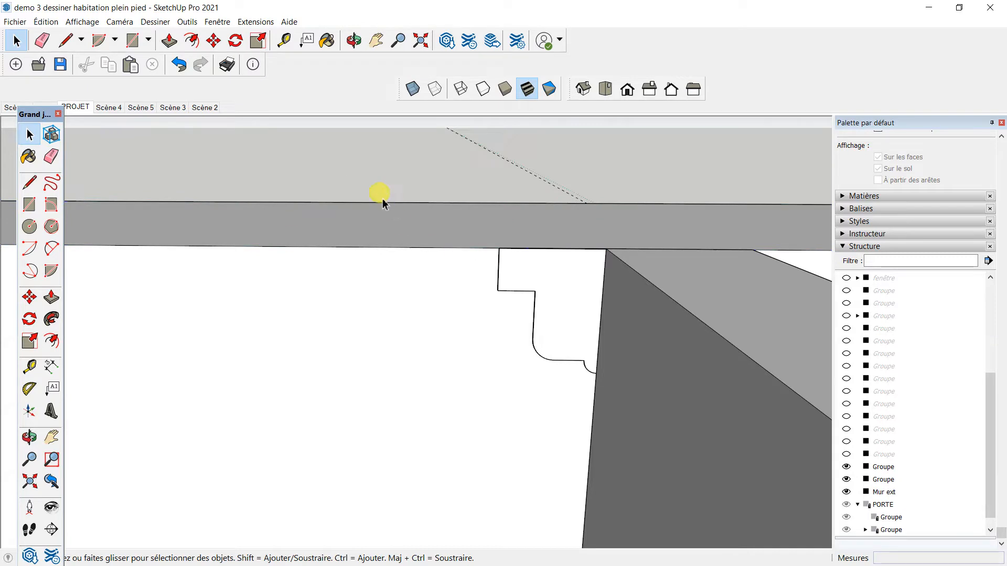
Lock the Mur ext exterior wall group and clear the selection
left_click(388, 227)
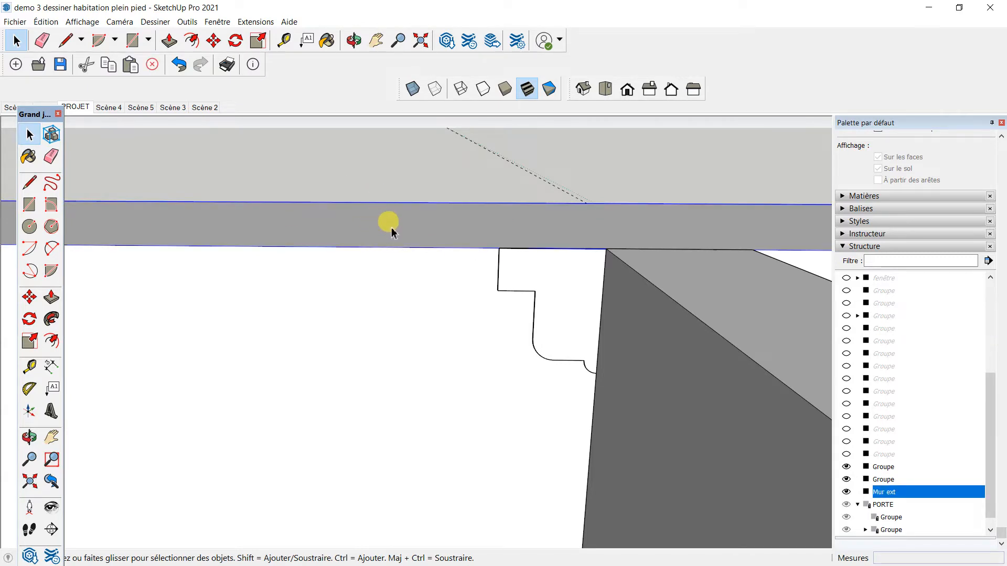
right_click(391, 231)
left_click(420, 270)
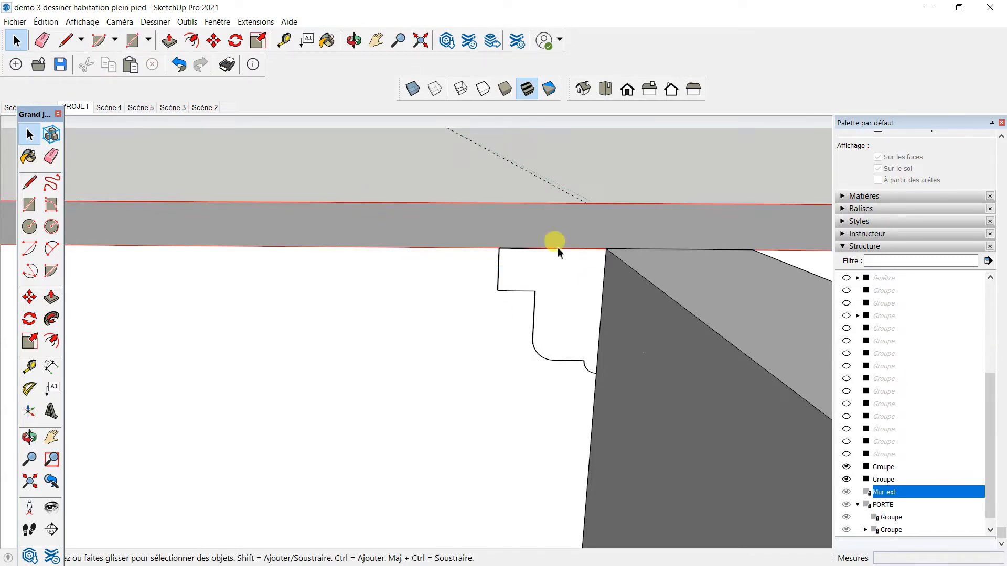
middle_click_drag(454, 261, 444, 213)
scroll(333, 225, "down", 5)
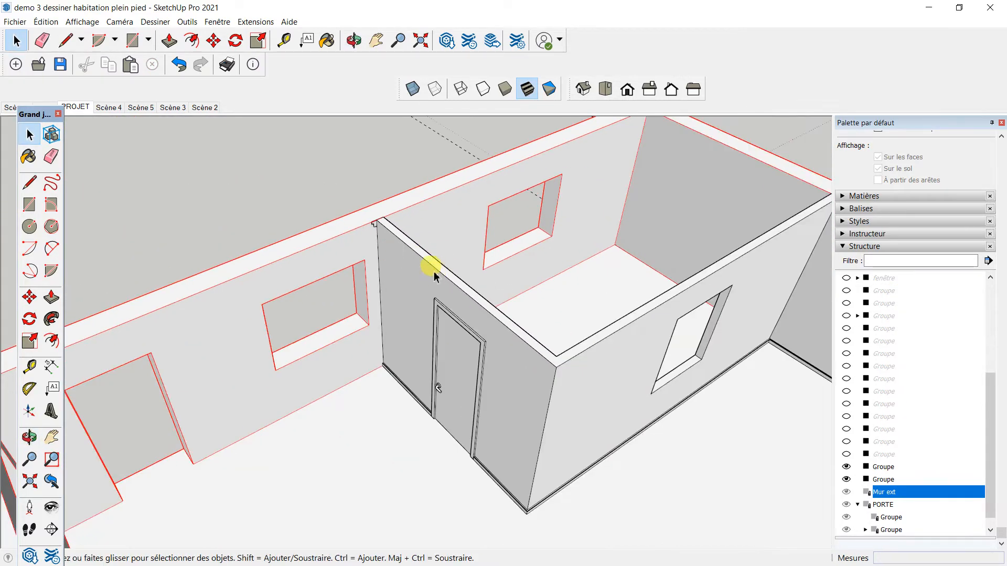
left_click(290, 191)
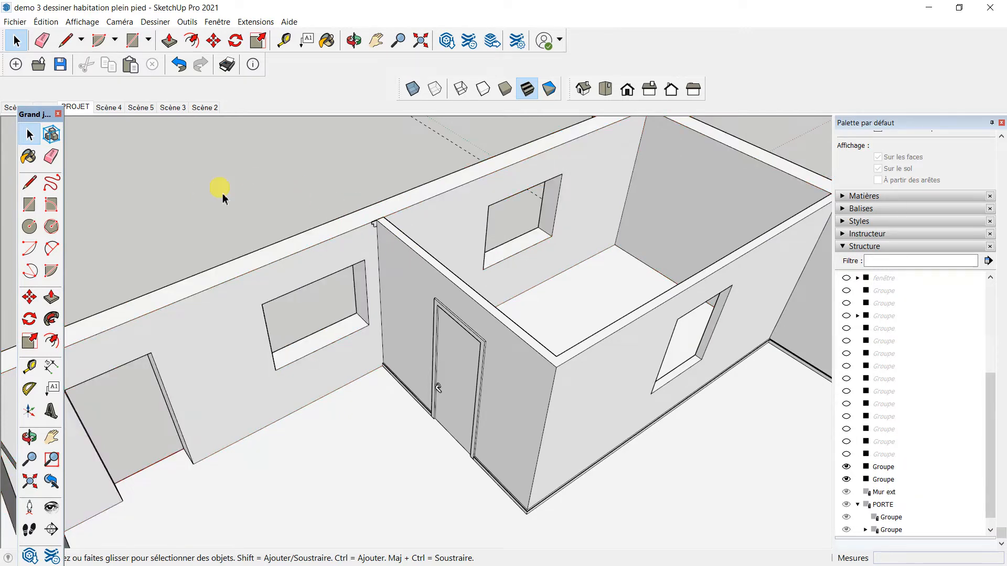
Trace lines from the moulding profile's corner along the top edges of both partition walls and on to the adjoining exterior wall's far inner corner
left_click(29, 184)
scroll(373, 223, "up", 6)
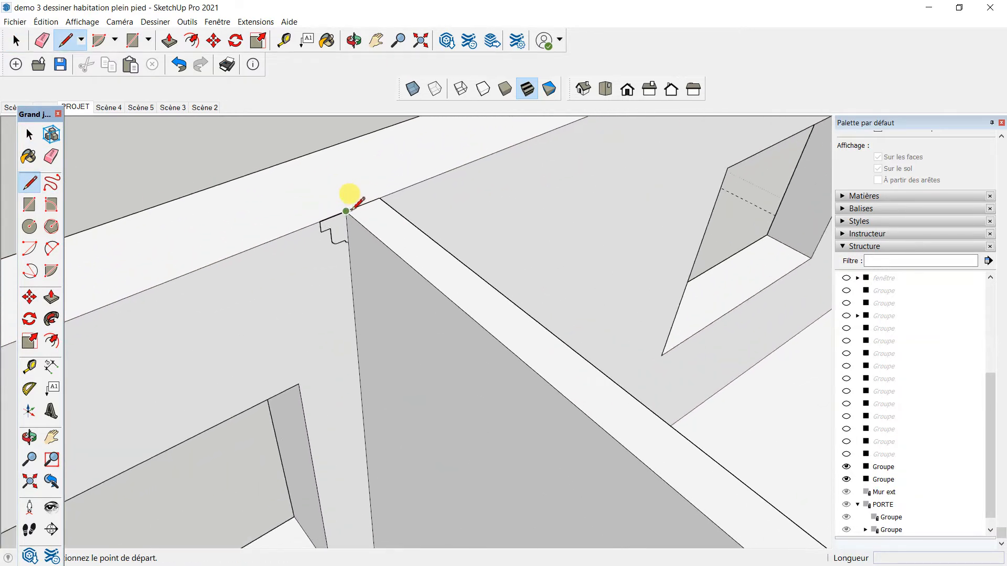
left_click(347, 210)
scroll(346, 210, "down", 5)
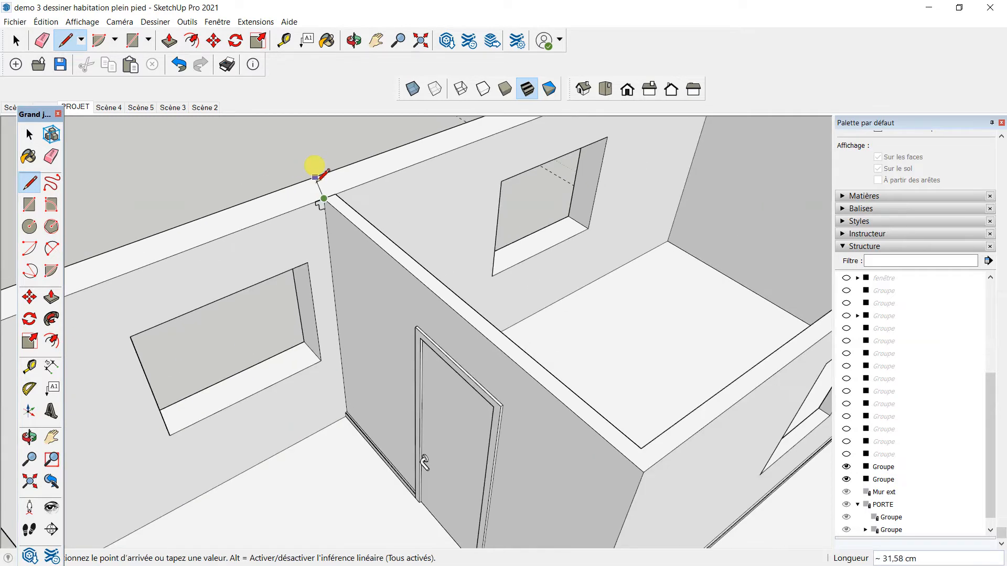
scroll(463, 302, "down", 8)
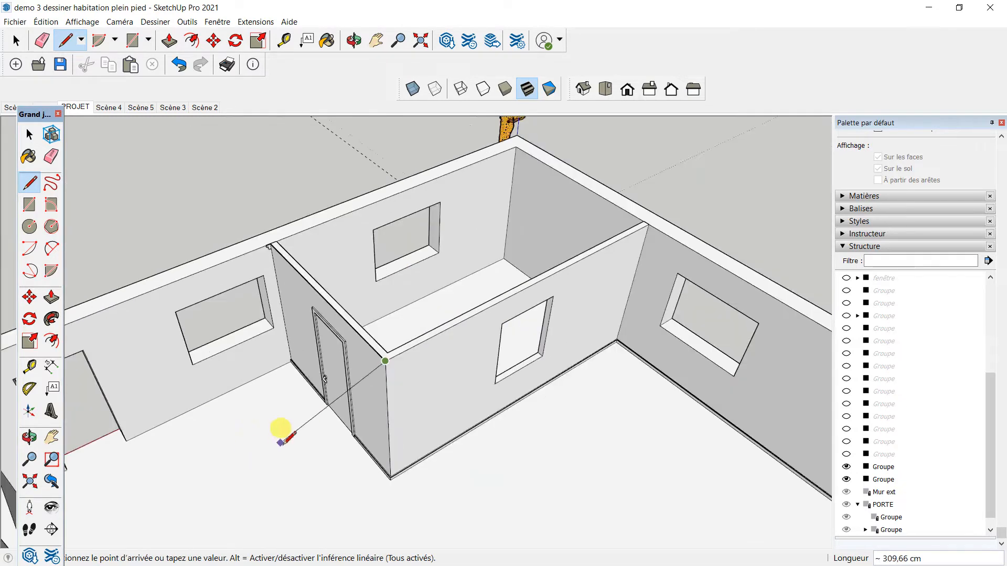
scroll(505, 290, "up", 7)
scroll(503, 288, "down", 6)
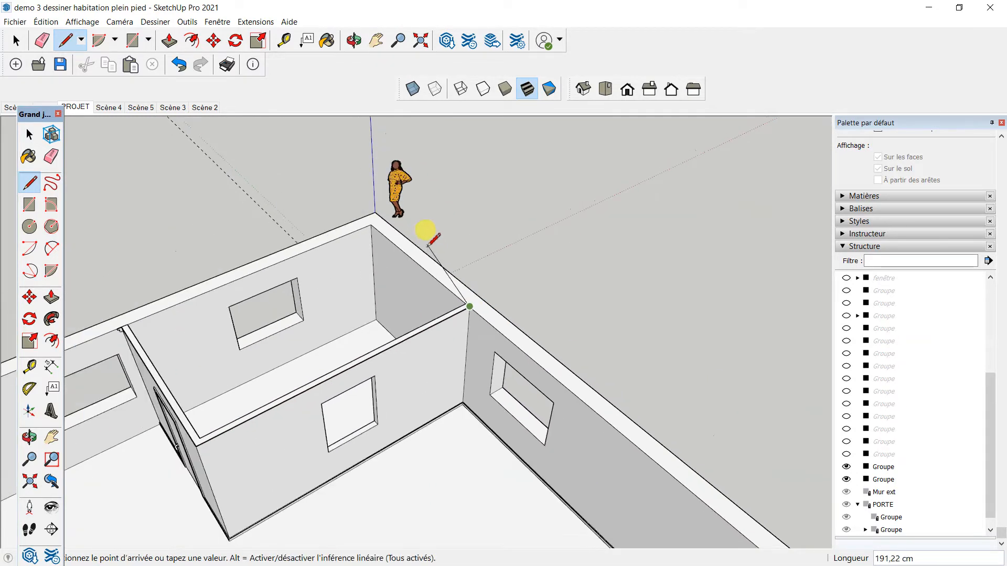
scroll(647, 418, "up", 2)
scroll(477, 376, "down", 5)
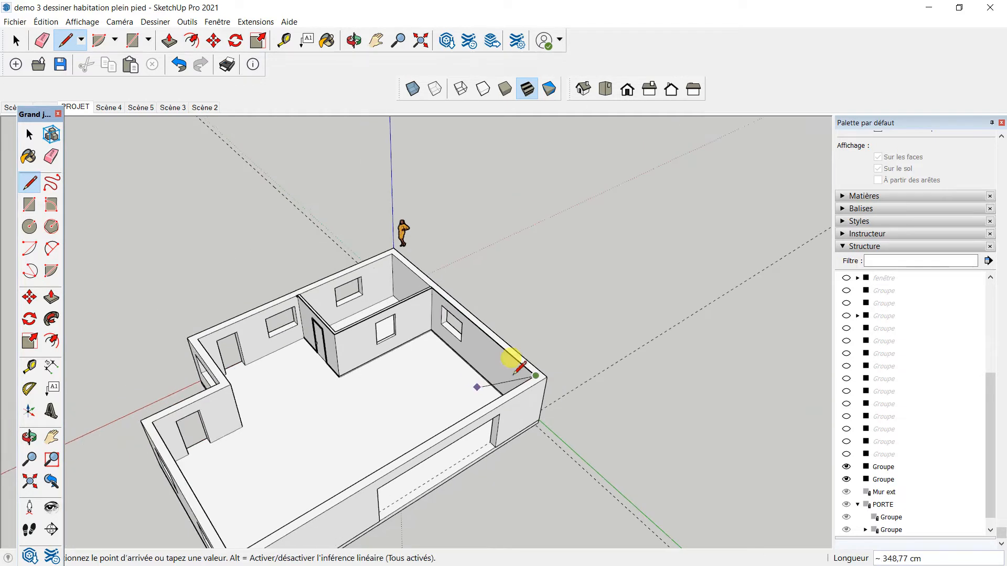
Continue the outline along the inner top edges of the remaining exterior walls, closing it at the moulding profile's corner
middle_click_drag(398, 404, 586, 378)
scroll(506, 443, "up", 3)
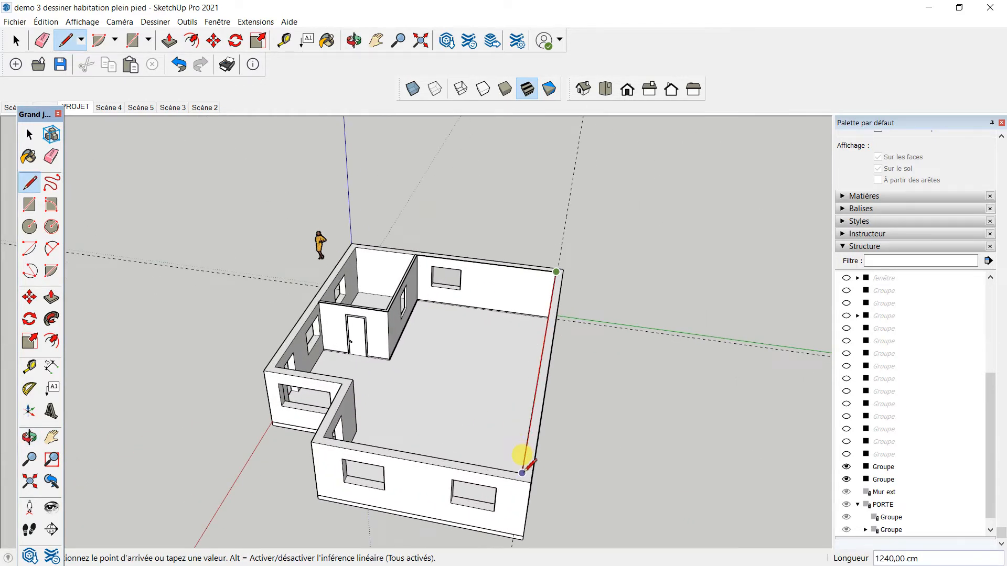
scroll(315, 430, "up", 3)
left_click(313, 442)
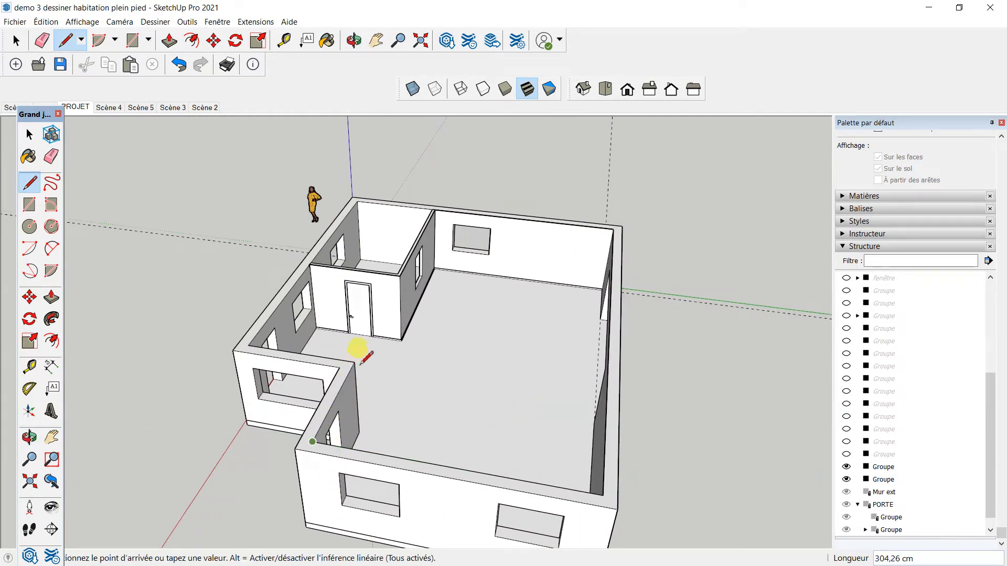
left_click(250, 345)
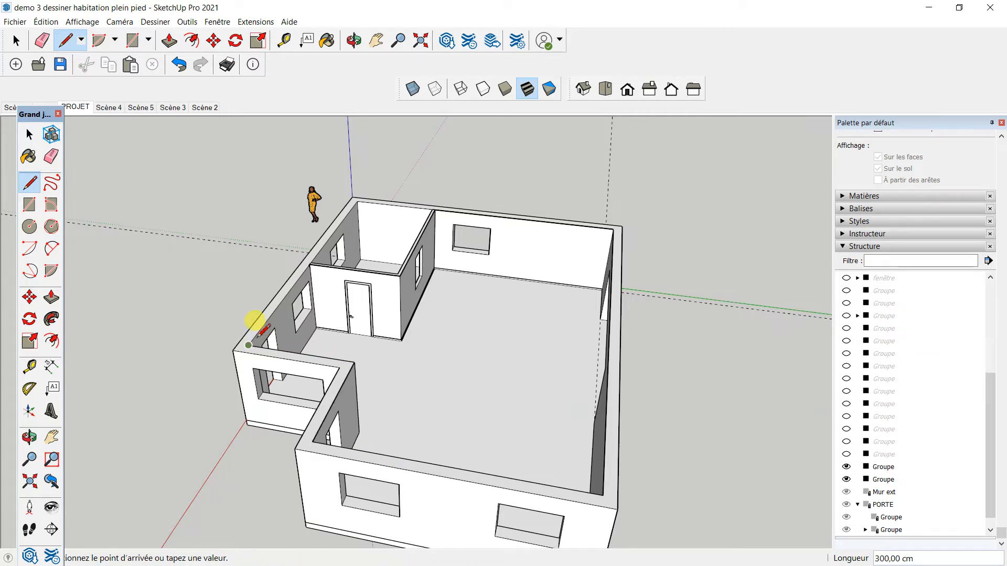
scroll(297, 269, "up", 1)
scroll(297, 267, "up", 6)
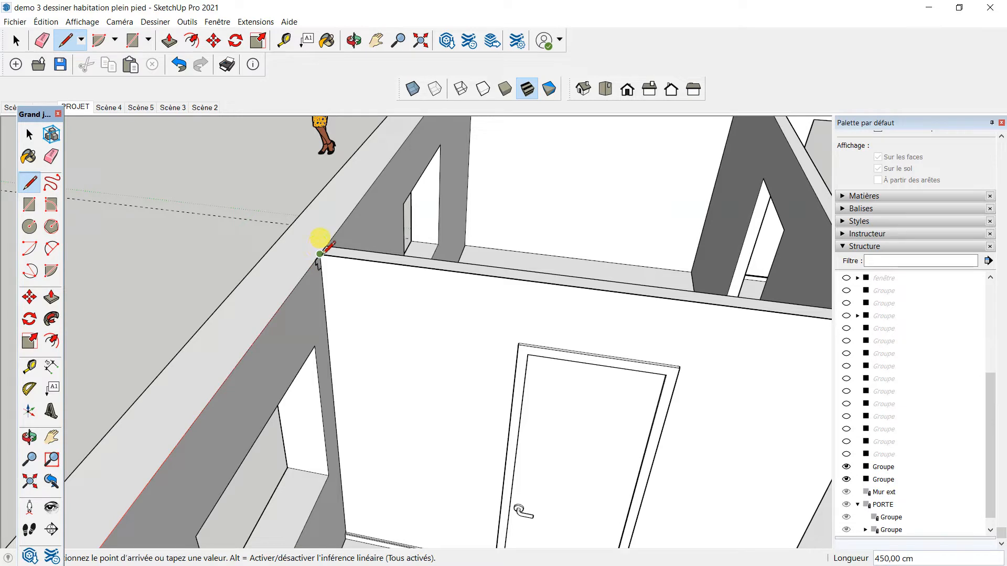
left_click(320, 254)
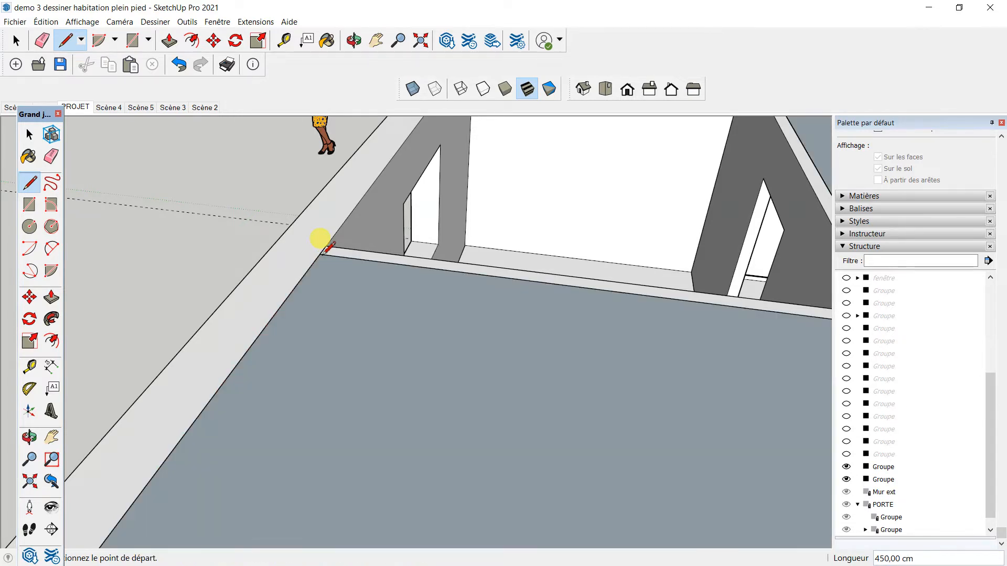
Delete the face filling the traced room outline, keeping its edges
scroll(495, 321, "down", 3)
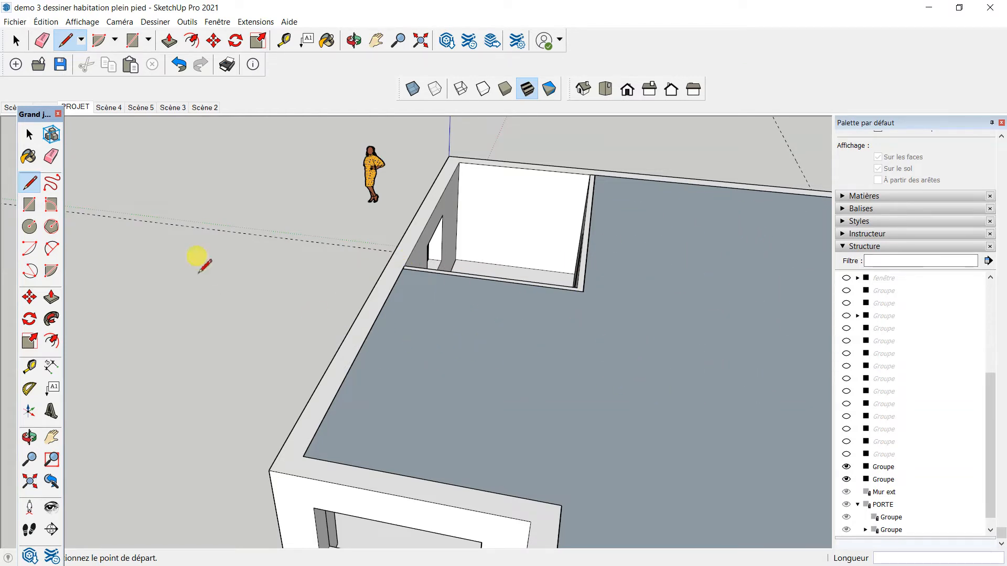
left_click(30, 134)
left_click(519, 365)
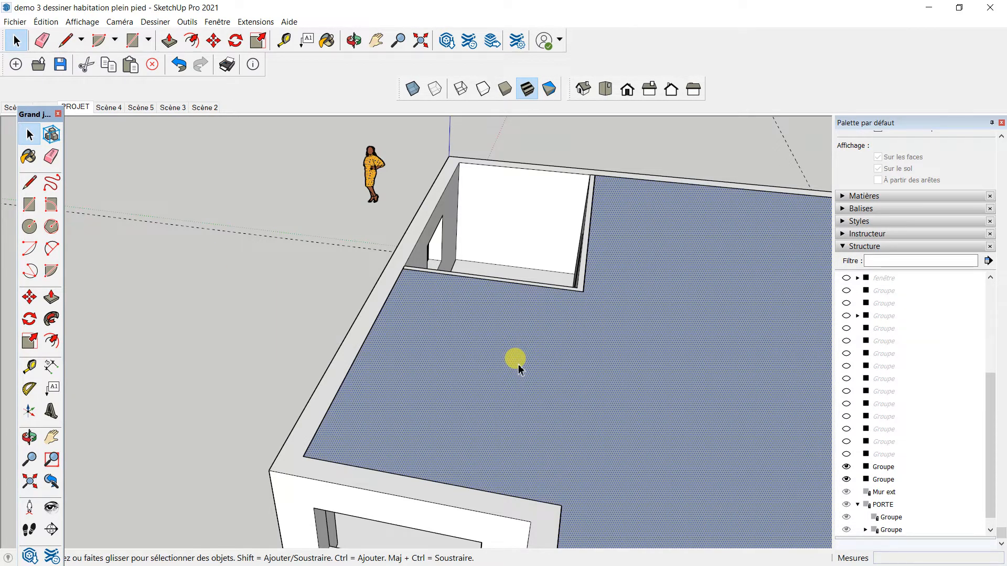
key("Delete")
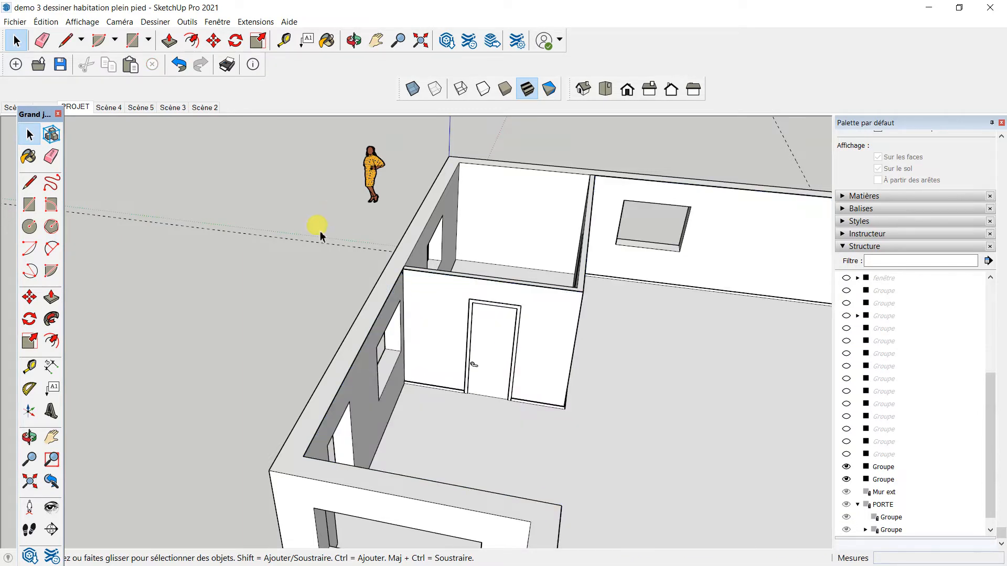
Unlock the Mur ext exterior wall group and hide it
scroll(397, 328, "up", 3)
left_click(336, 279)
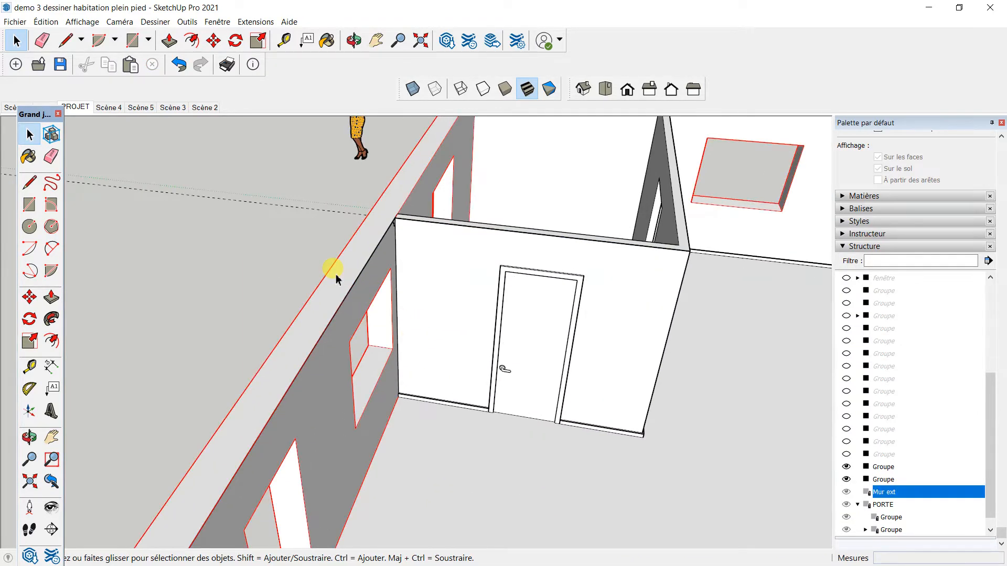
right_click(336, 279)
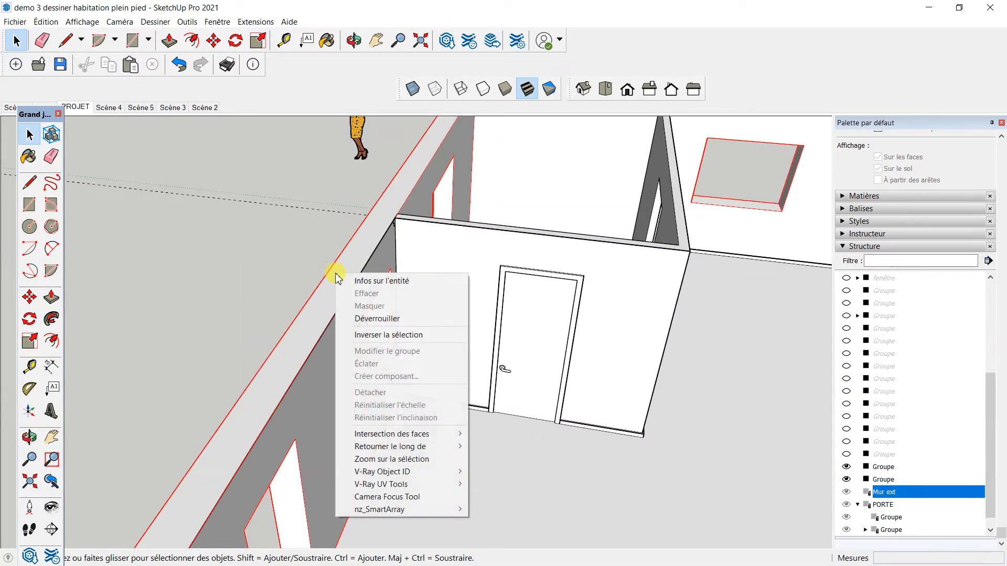
left_click(378, 318)
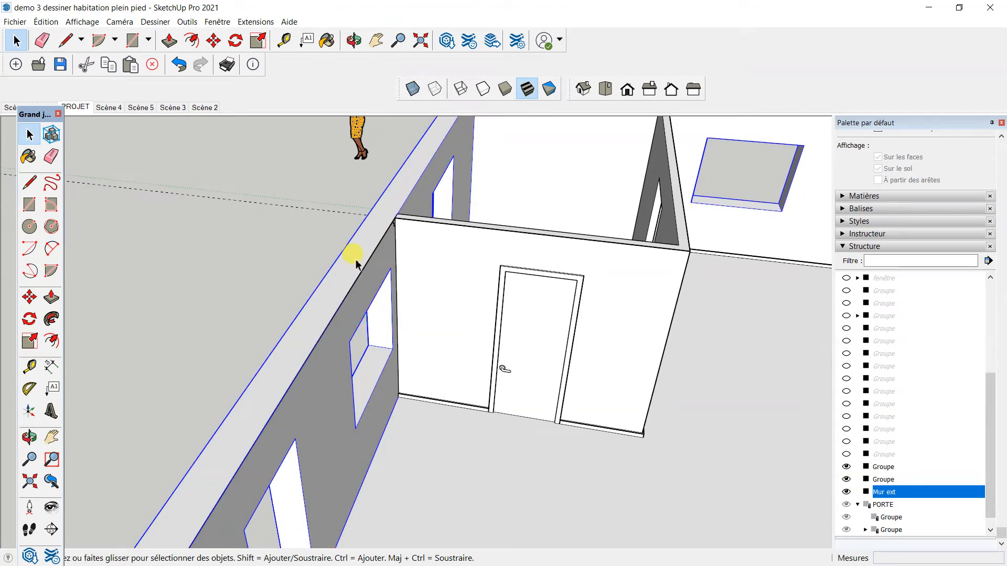
right_click(354, 258)
left_click(392, 292)
Select the whole connected outline around the room together with the moulding profile
middle_click_drag(387, 292, 388, 225)
scroll(411, 238, "up", 3)
scroll(536, 263, "down", 4)
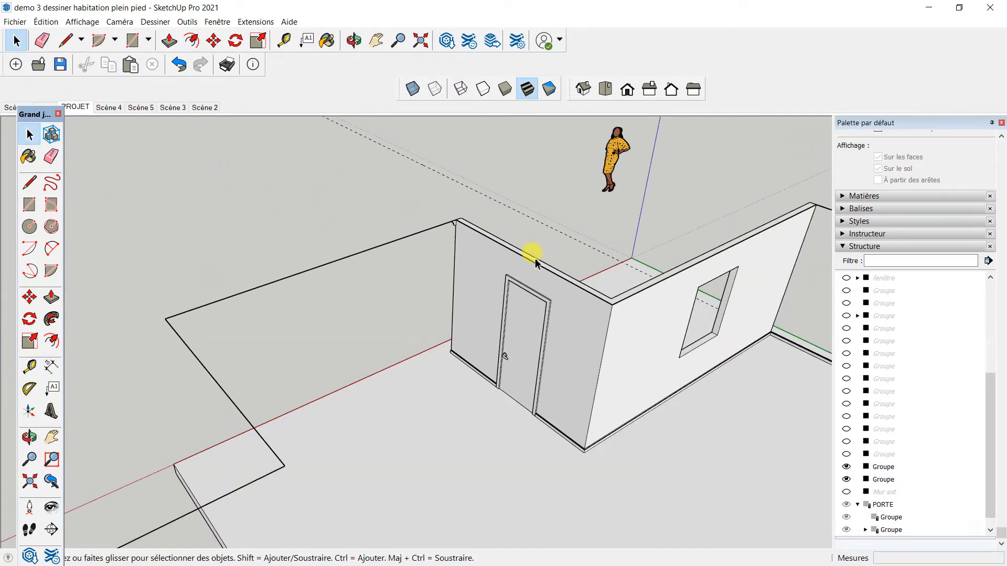
scroll(542, 309, "down", 3)
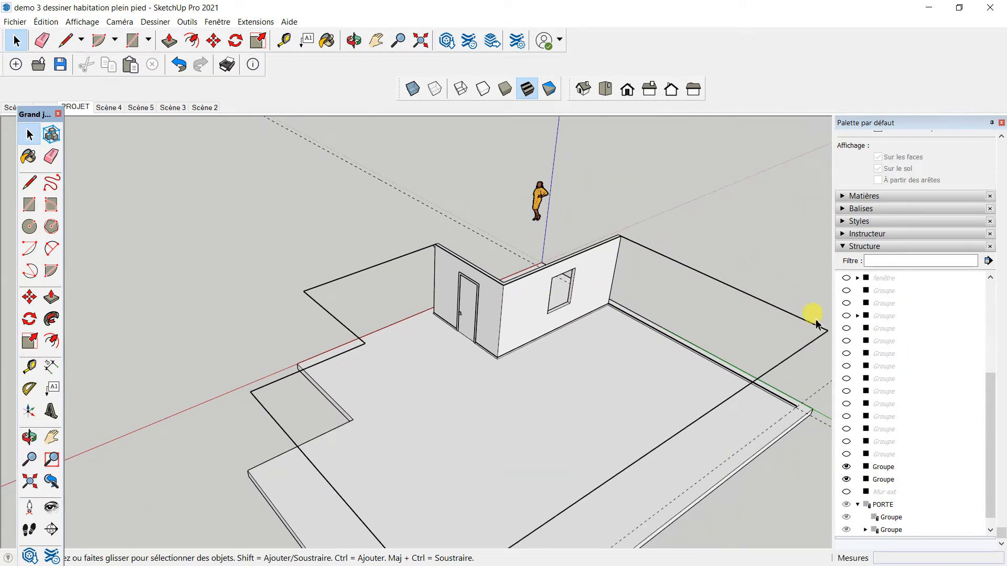
scroll(490, 229, "up", 5)
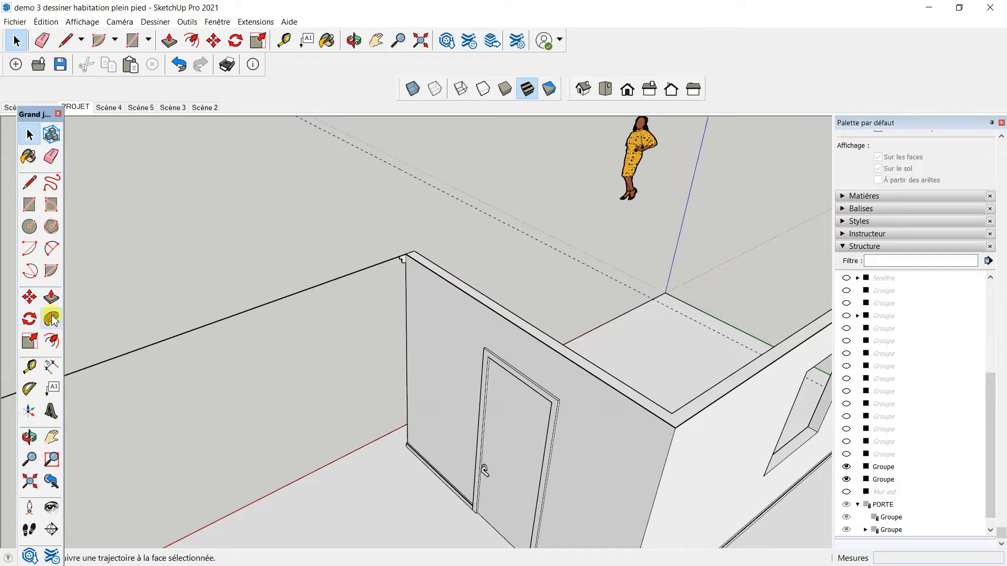
scroll(403, 262, "up", 3)
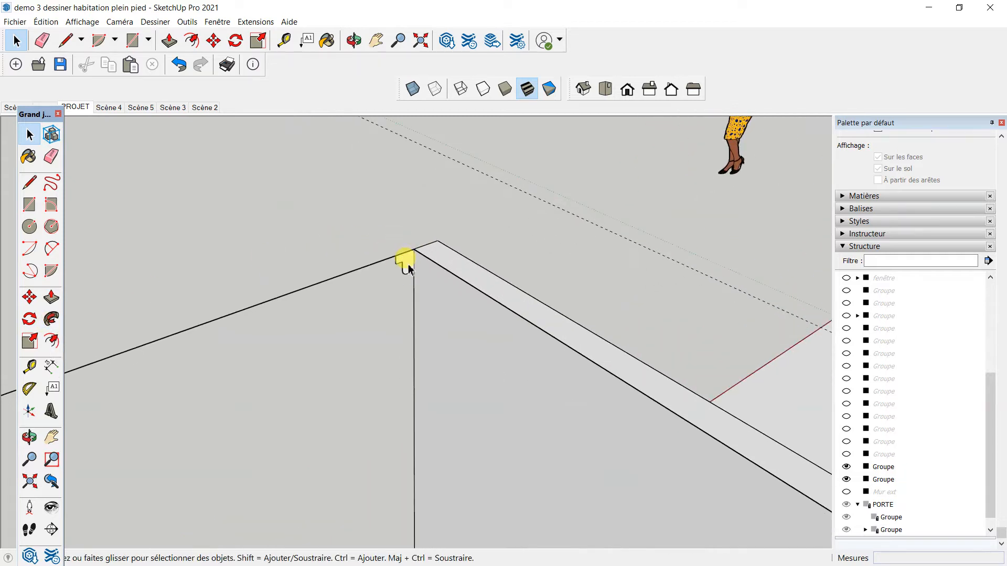
scroll(399, 257, "down", 3)
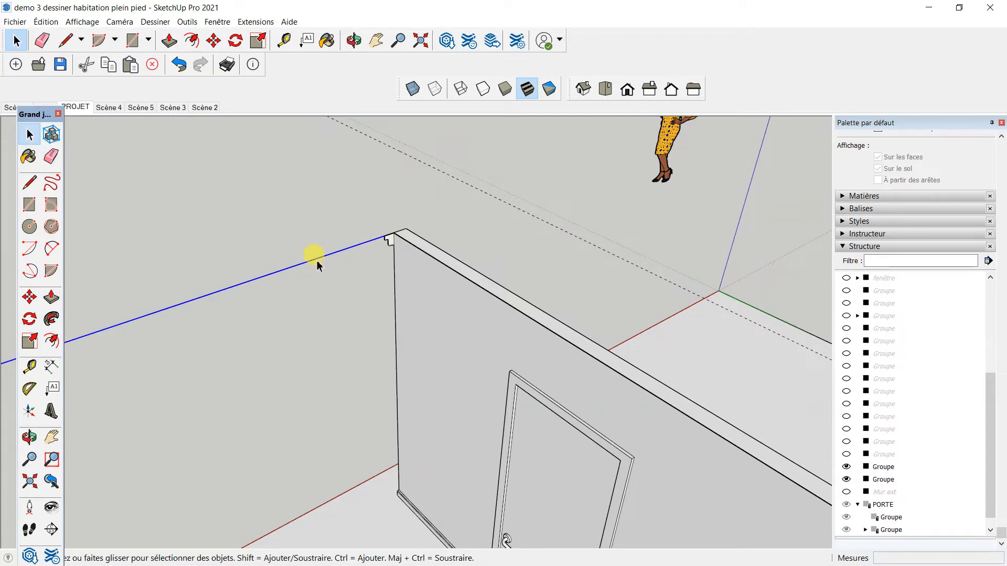
scroll(326, 263, "down", 8)
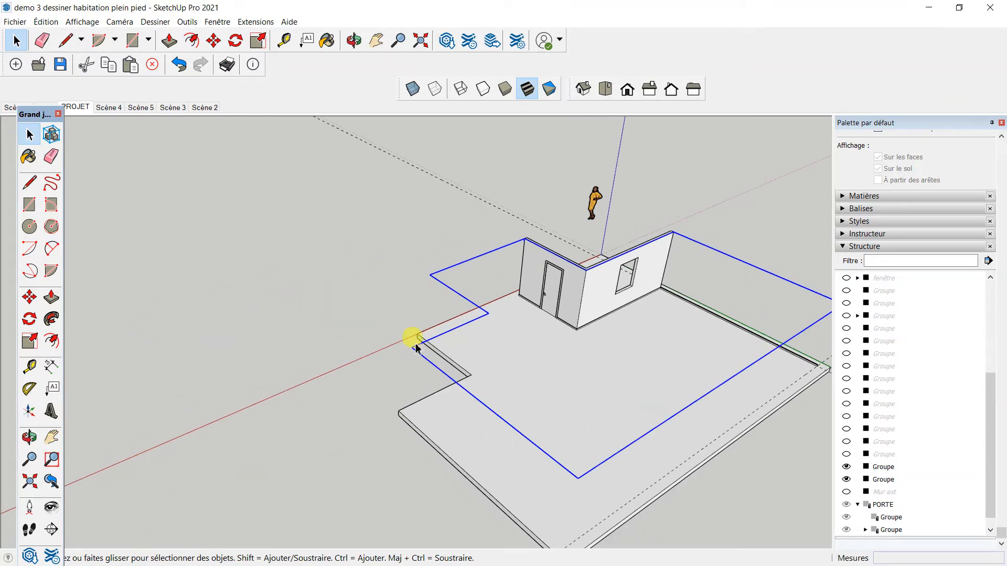
scroll(519, 247, "up", 8)
scroll(507, 267, "up", 3)
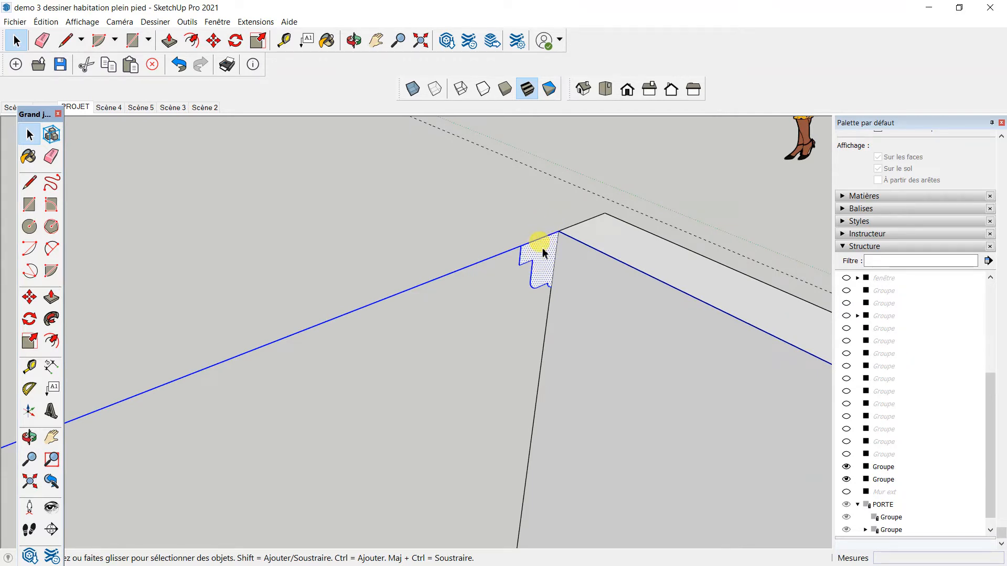
Remove the moulding profile from the selection, keeping the complete path selected, including the edge segments along the profile's top
scroll(540, 257, "up", 2)
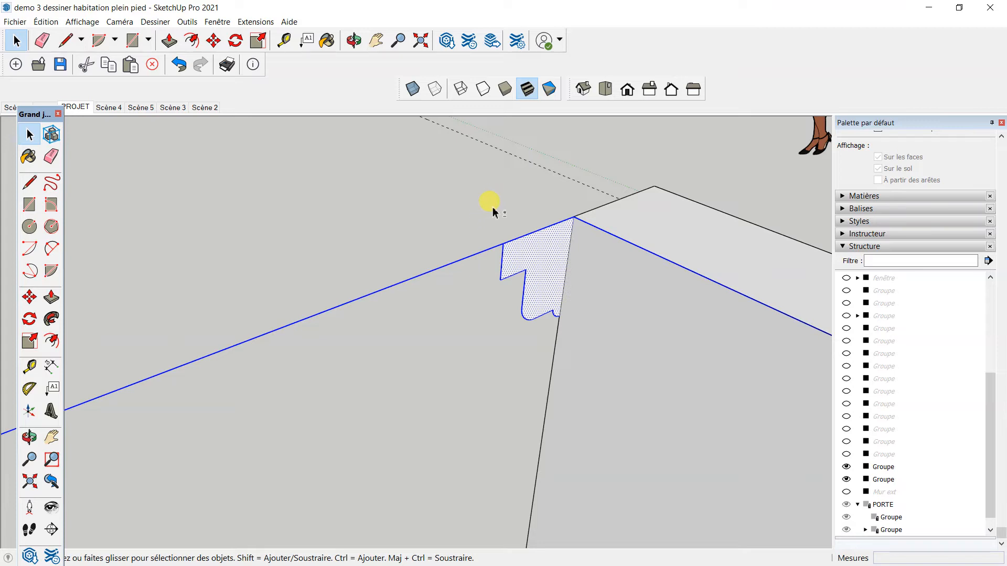
left_click_drag(493, 206, 586, 337)
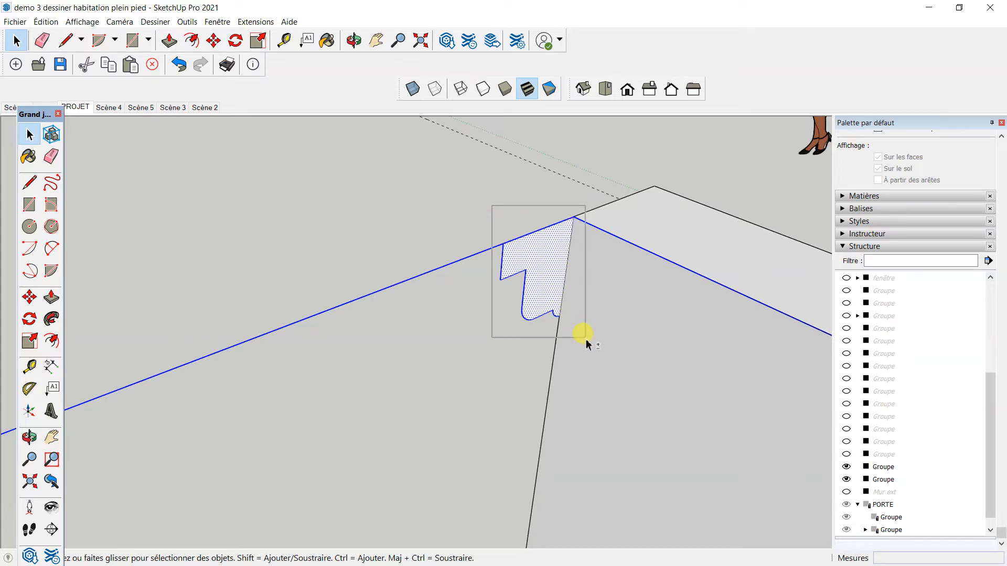
left_click_drag(585, 338, 585, 338, "shift")
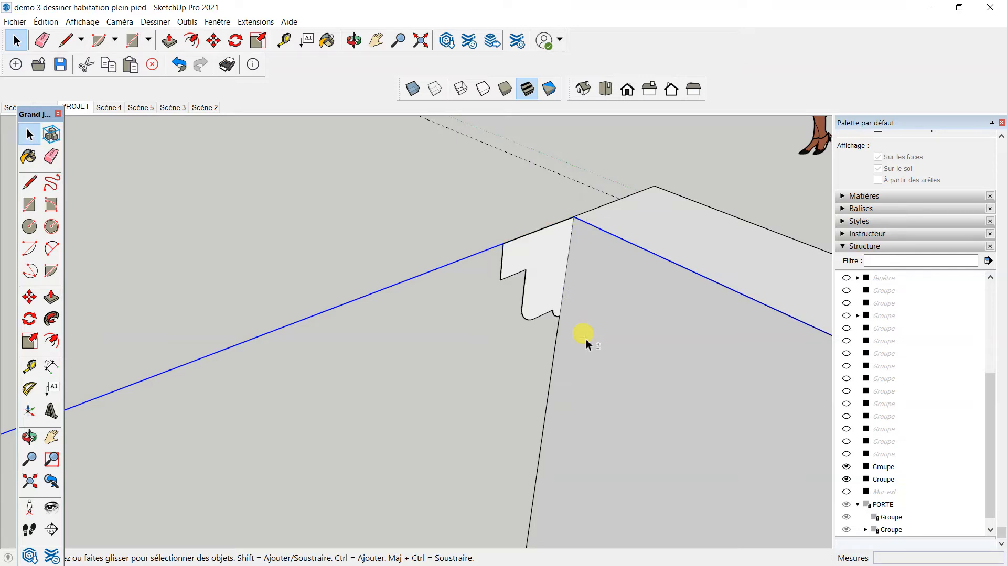
scroll(514, 253, "up", 2)
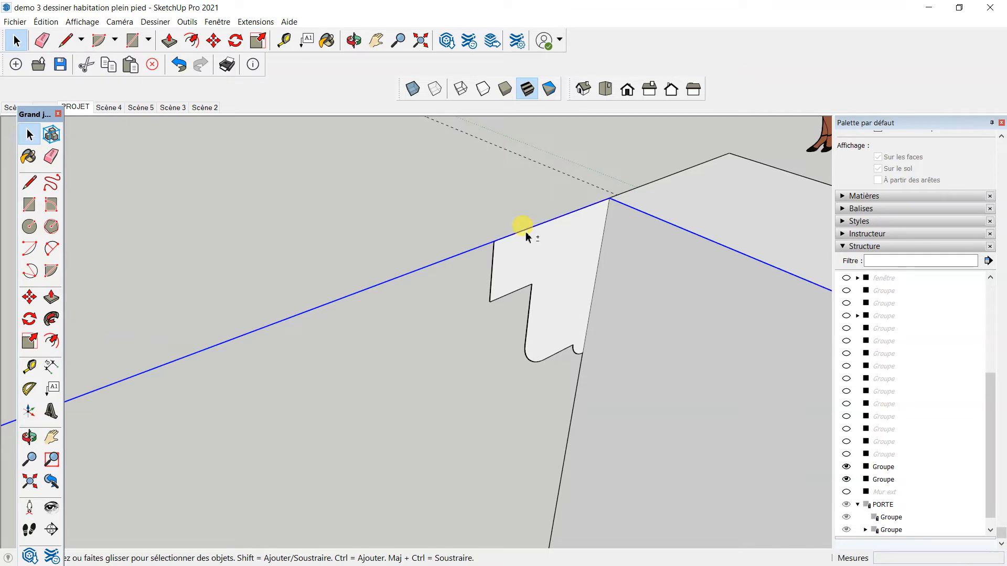
scroll(413, 189, "down", 4)
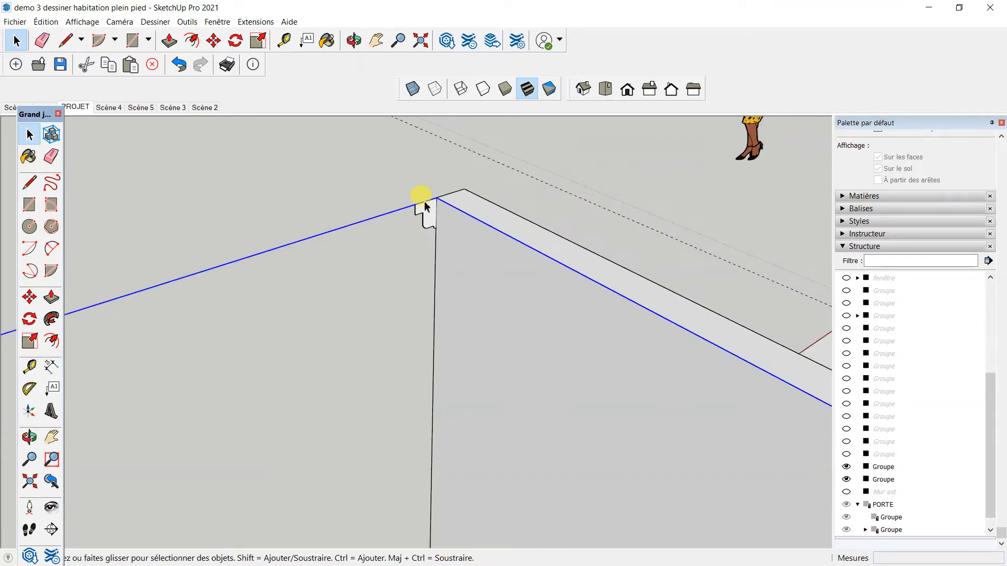
Sweep the moulding profile along the selected outline around the room with Follow Me
scroll(486, 198, "down", 3)
scroll(562, 286, "down", 2)
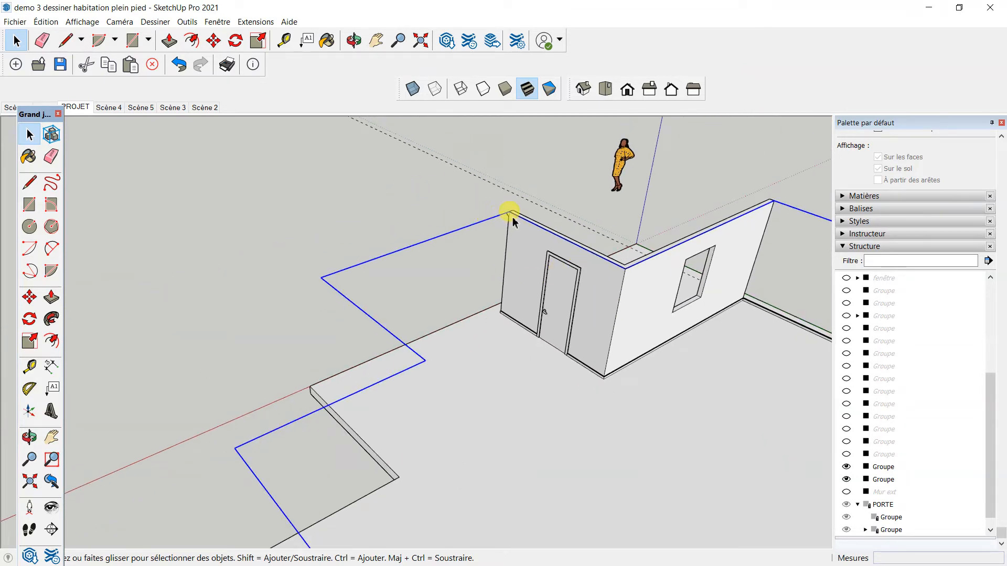
scroll(568, 263, "down", 4)
scroll(527, 232, "up", 4)
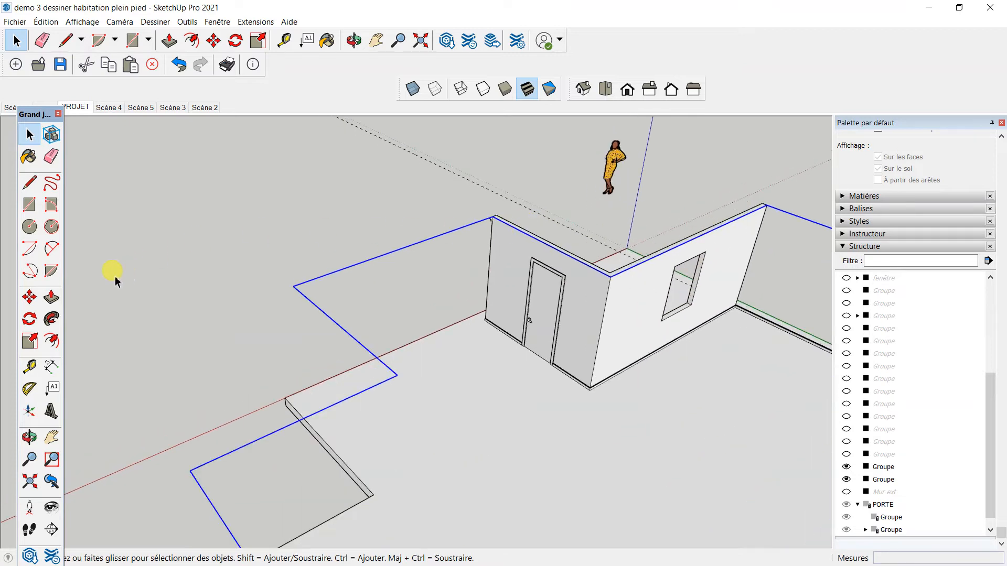
left_click(51, 319)
scroll(472, 232, "up", 3)
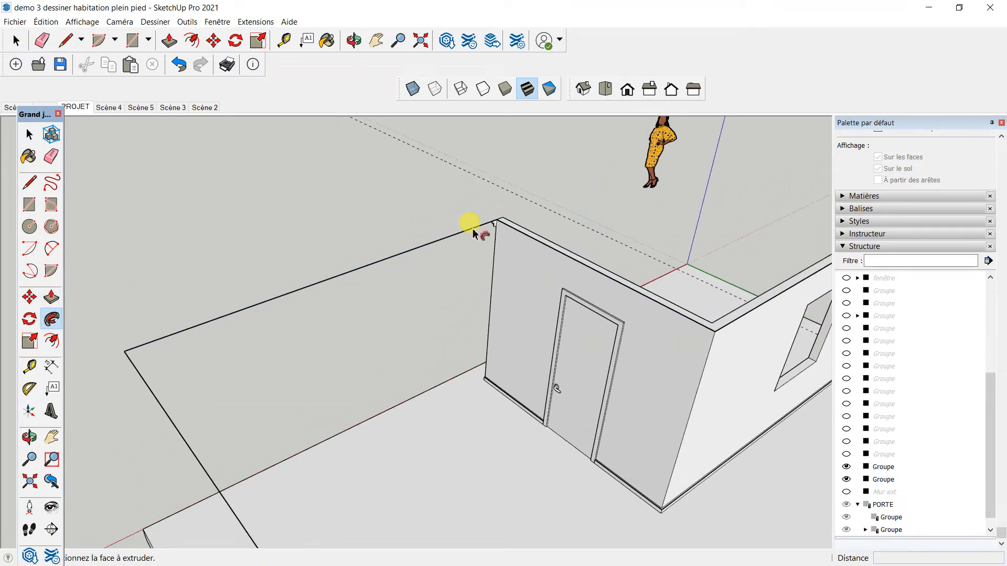
scroll(474, 233, "up", 2)
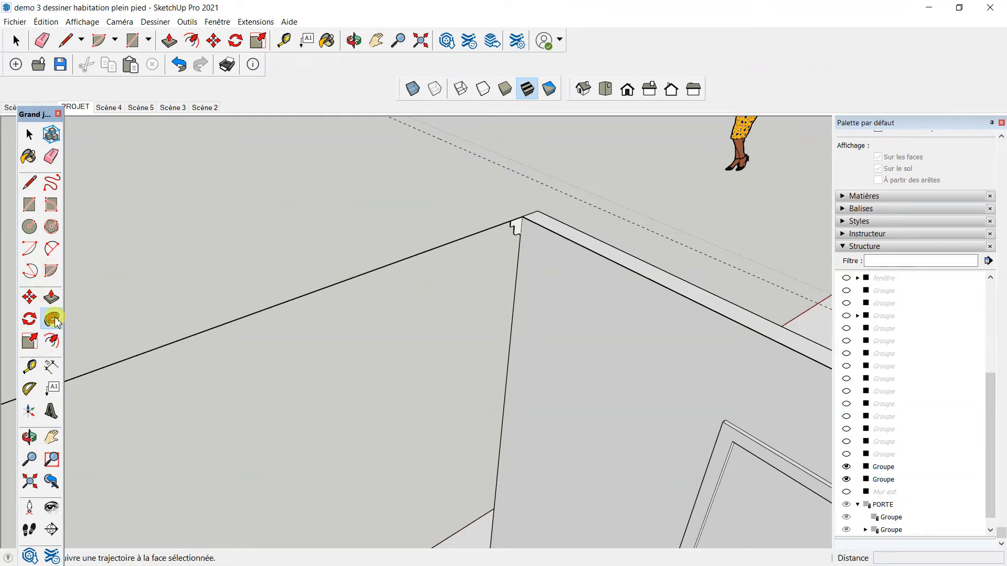
scroll(508, 233, "up", 1)
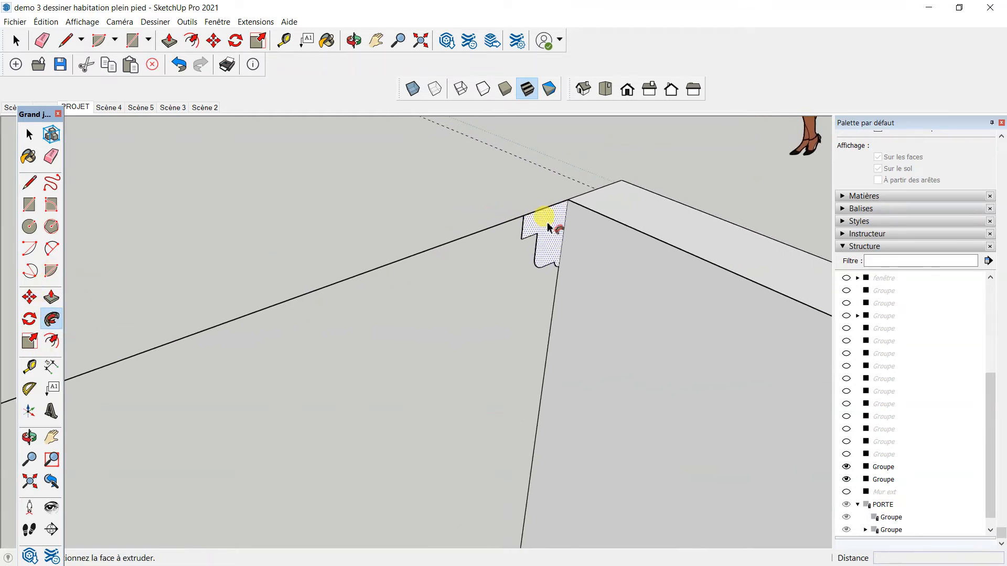
left_click(544, 219)
Examine the swept cornice around the room from above, from inside and at its wall corners
scroll(513, 196, "down", 1)
middle_click_drag(511, 196, 503, 261)
middle_click_drag(599, 215, 741, 81)
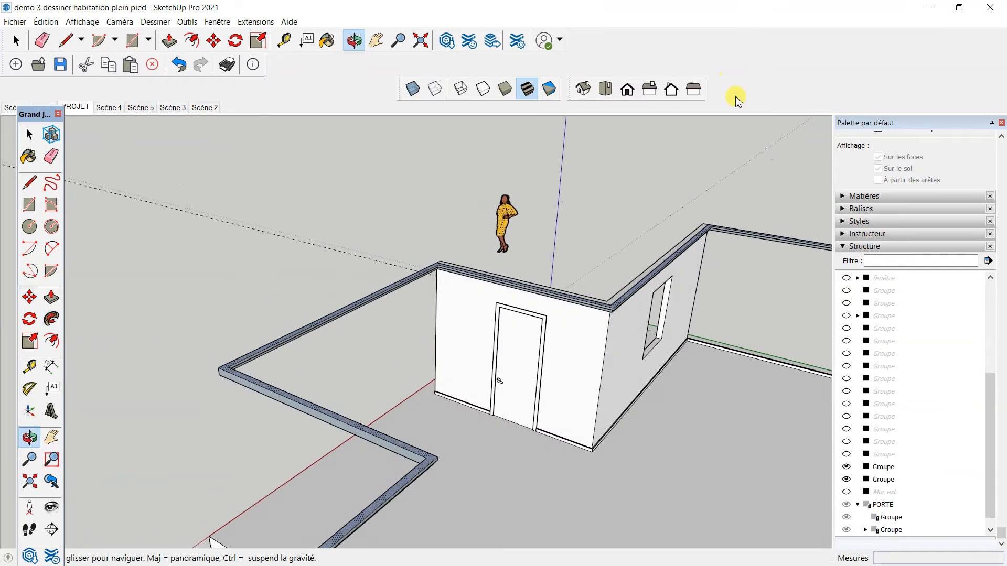
scroll(377, 264, "up", 4)
scroll(486, 283, "up", 2)
middle_click_drag(486, 283, 466, 210)
scroll(461, 281, "down", 5)
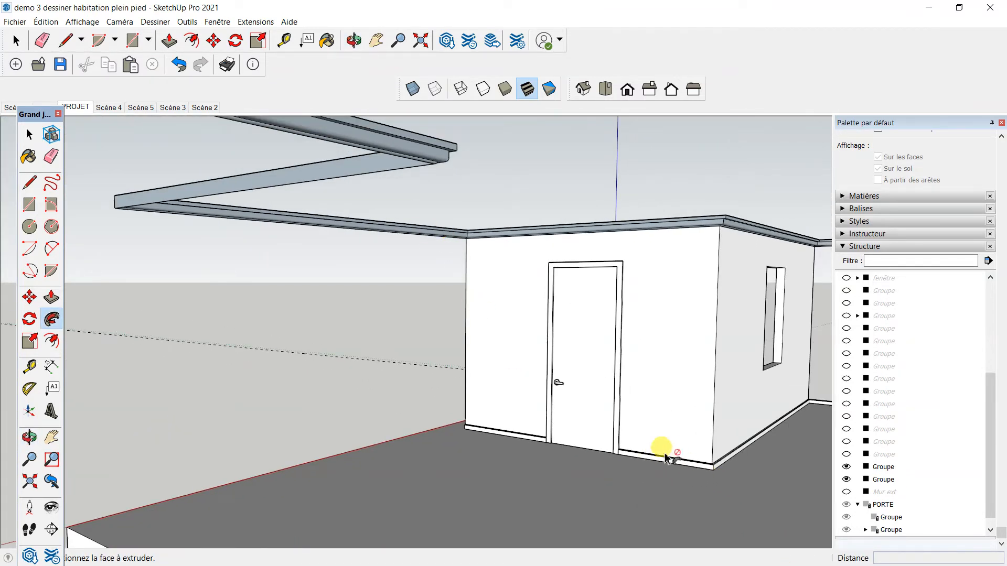
scroll(421, 225, "up", 4)
scroll(526, 265, "up", 3)
middle_click_drag(526, 265, 462, 378)
scroll(524, 292, "down", 6)
middle_click_drag(555, 427, 517, 451)
scroll(502, 476, "up", 5)
scroll(503, 459, "down", 5)
middle_click_drag(426, 308, 451, 388)
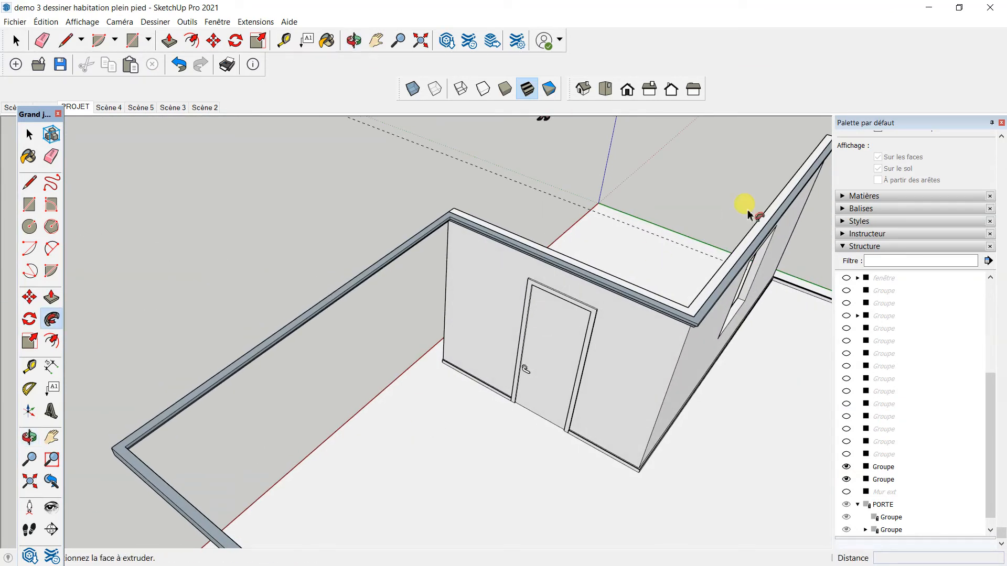
Set the back face colour of the current style to bright orange
left_click(843, 246)
middle_click_drag(545, 284, 551, 356)
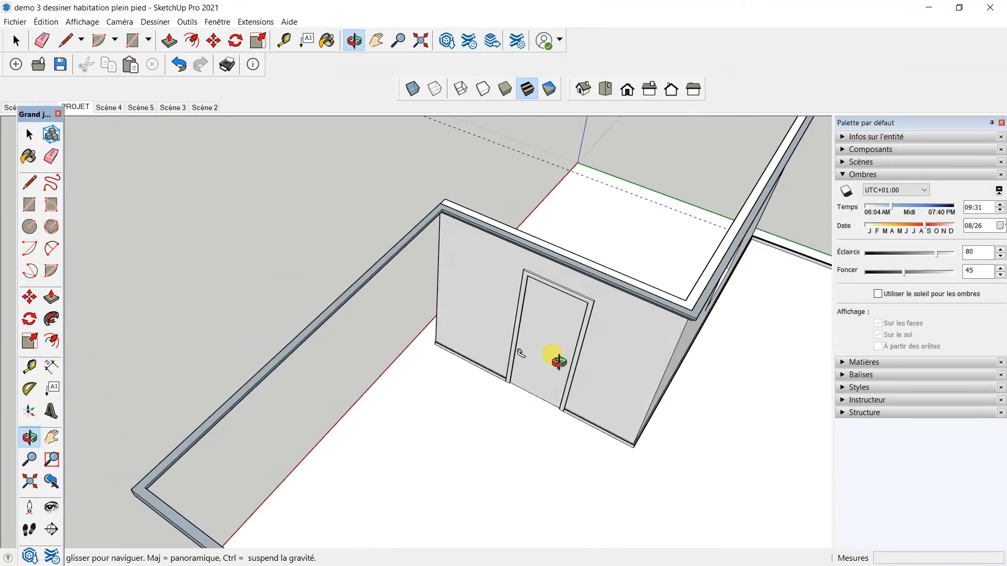
left_click(843, 175)
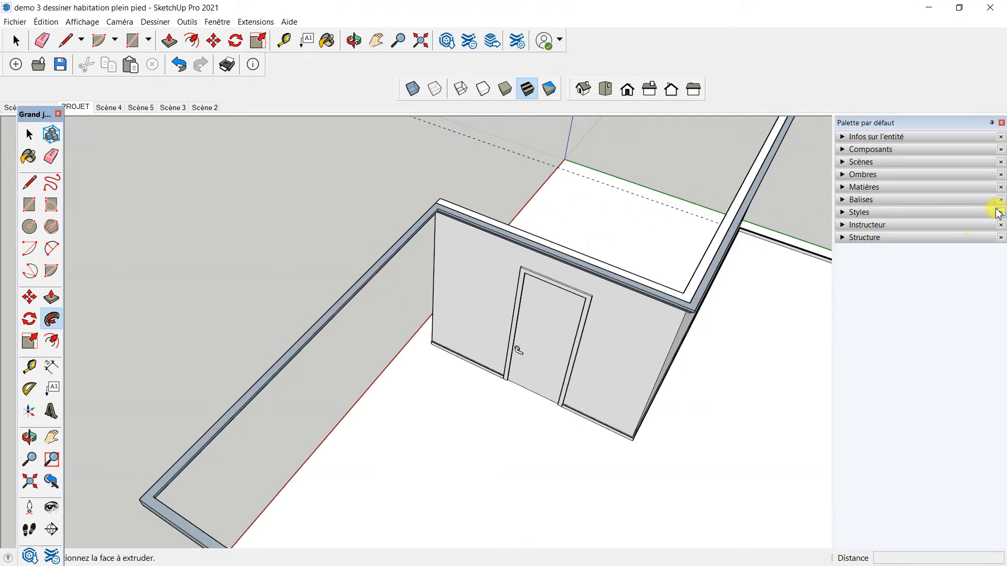
left_click(848, 214)
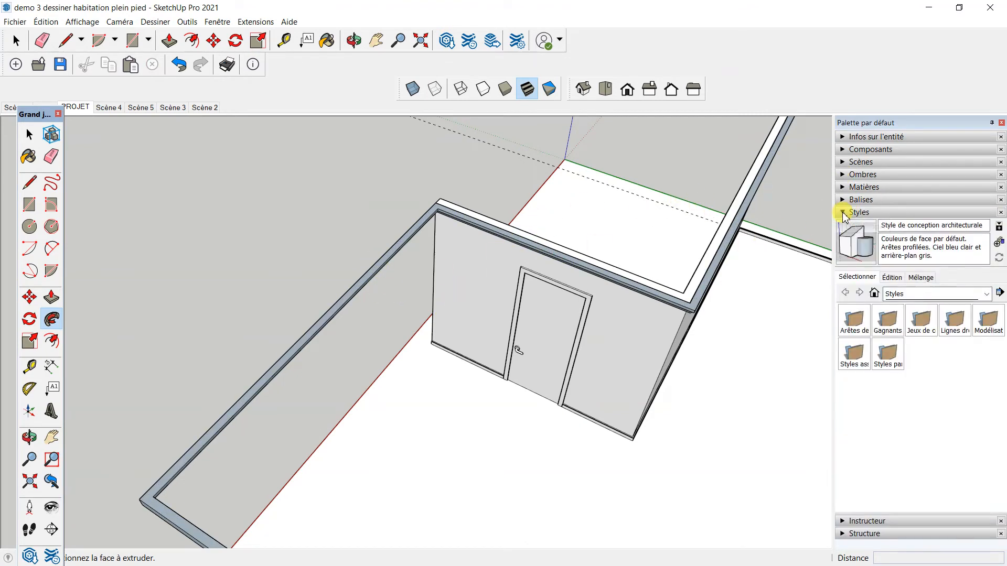
left_click(893, 278)
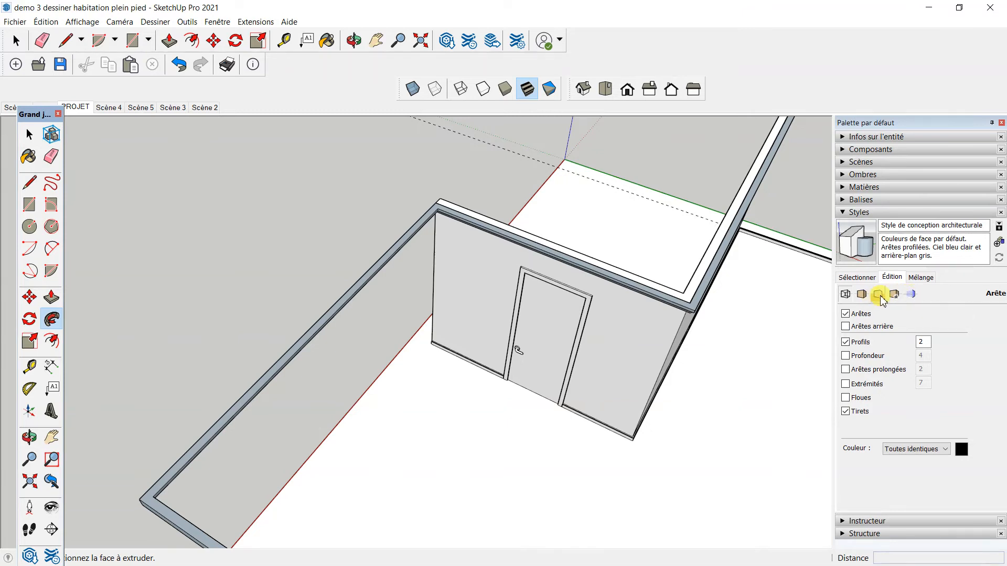
left_click(861, 294)
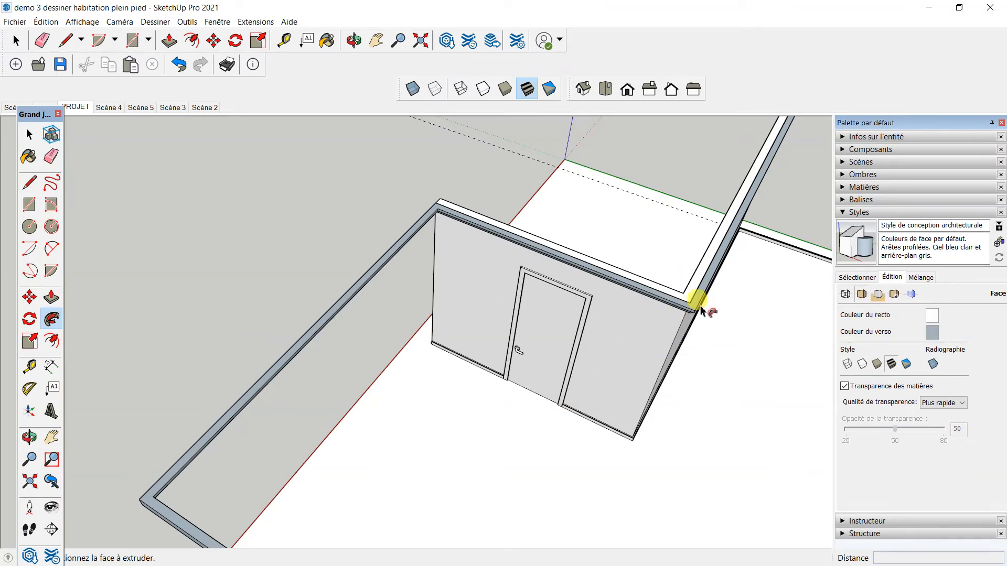
left_click(932, 334)
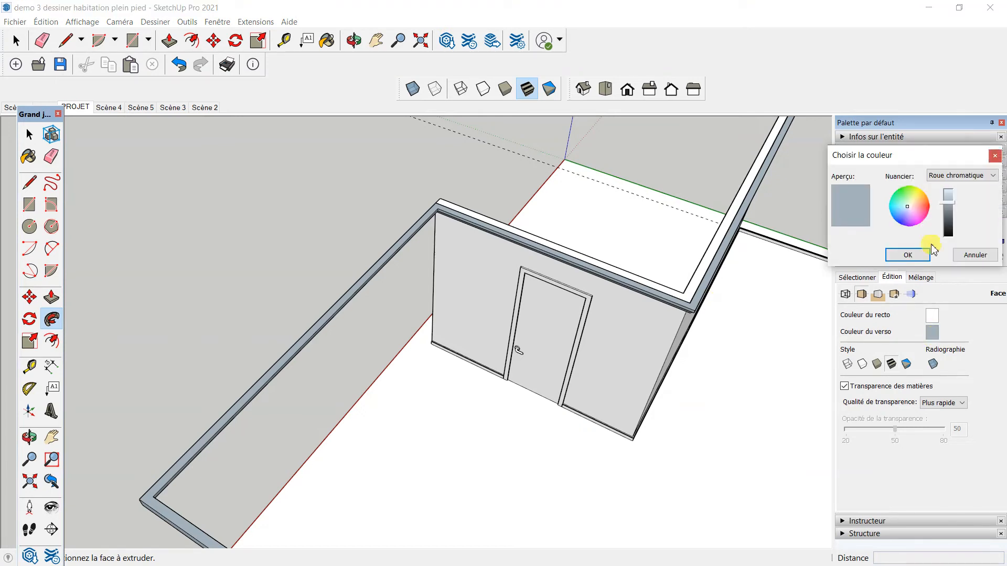
left_click(926, 198)
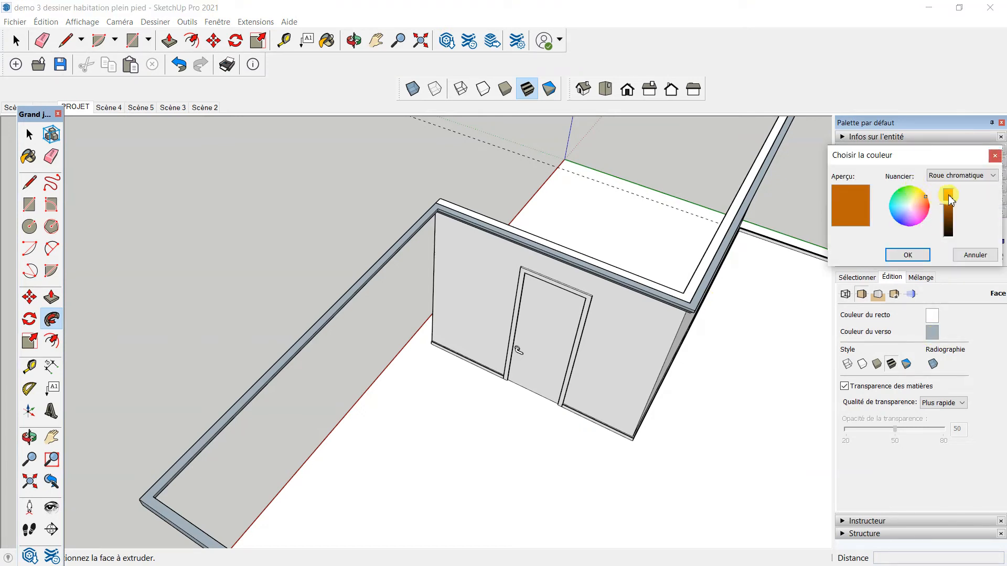
left_click(948, 193)
left_click(908, 254)
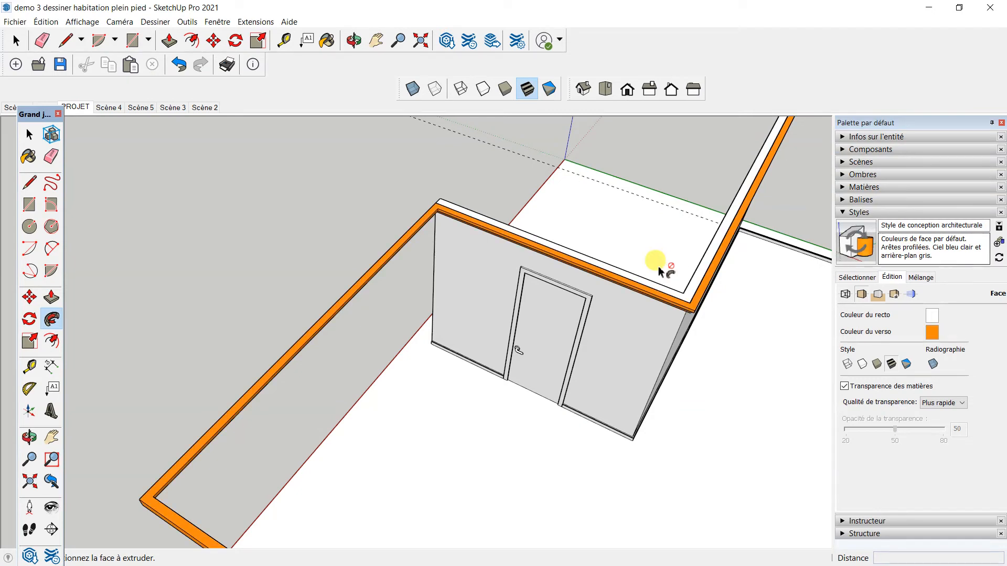
Select the entire swept cornice and reverse its faces so the front sides point outward
middle_click_drag(292, 213, 334, 209)
scroll(338, 200, "up", 3)
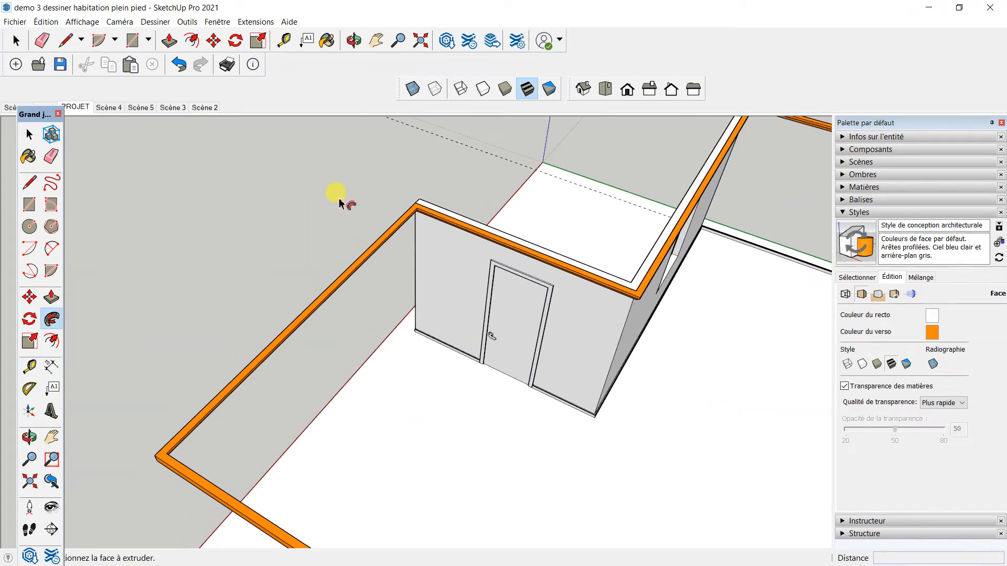
middle_click_drag(478, 320, 333, 225)
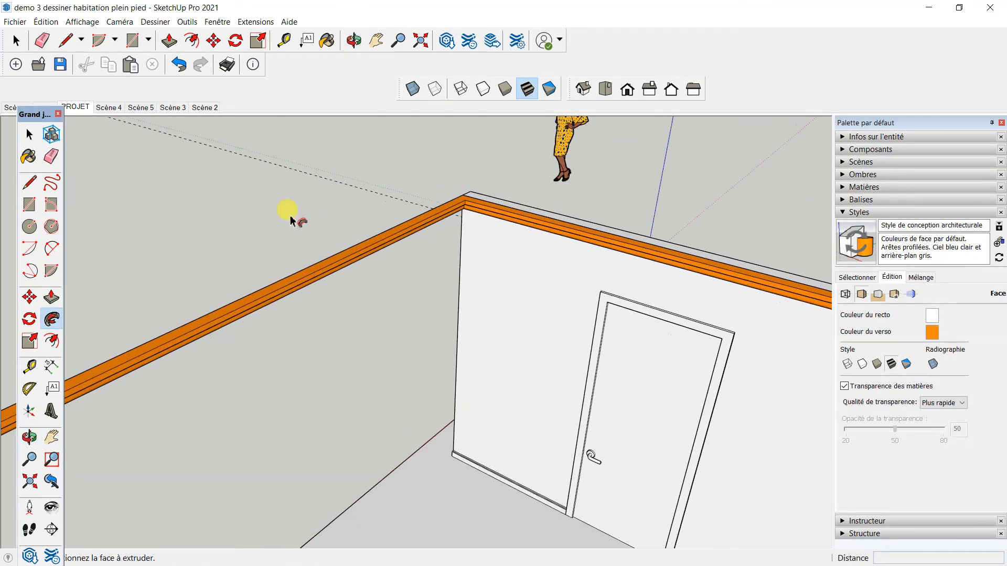
left_click(29, 135)
triple_click(257, 307)
scroll(257, 307, "down", 4)
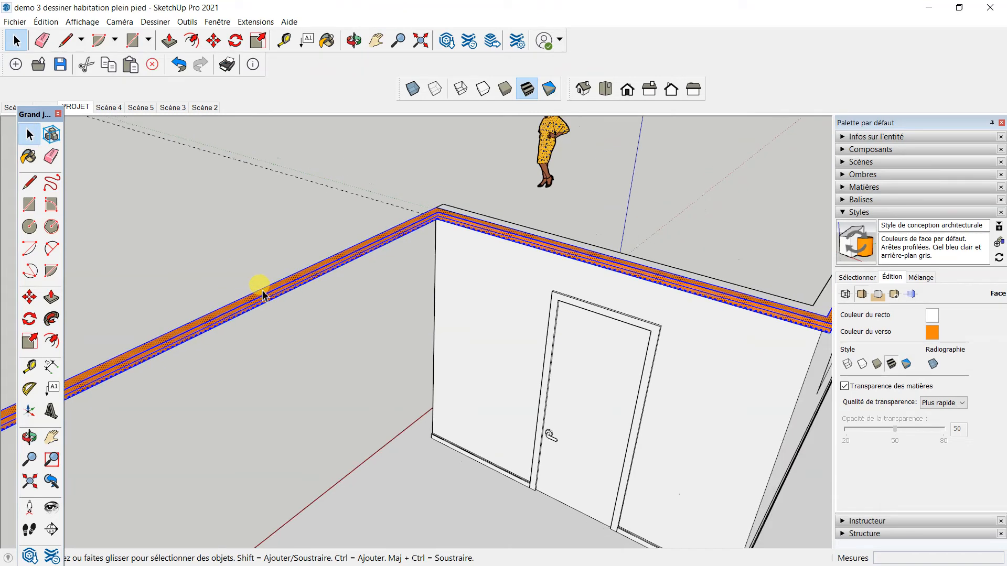
scroll(252, 288, "up", 4)
right_click(261, 293)
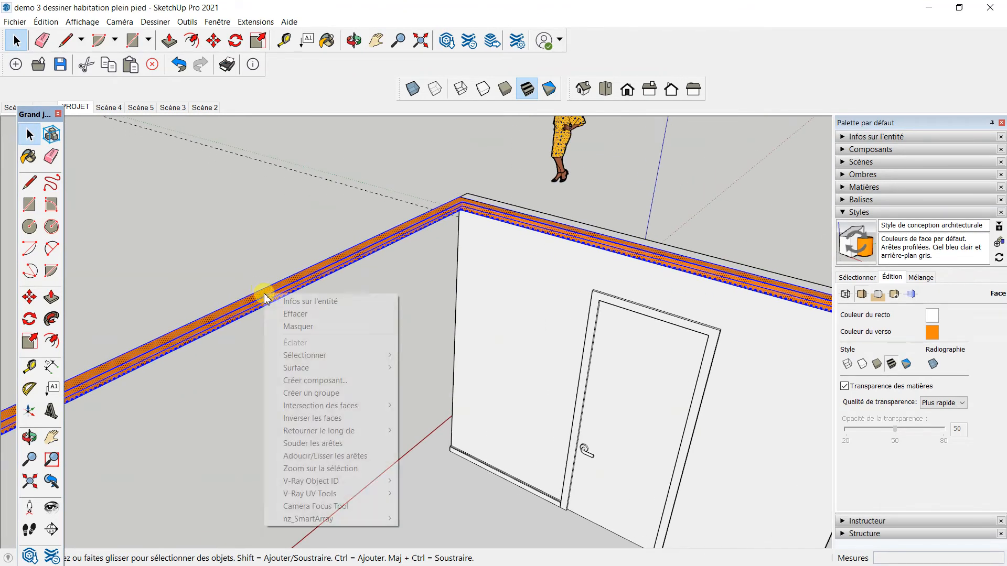
left_click(309, 419)
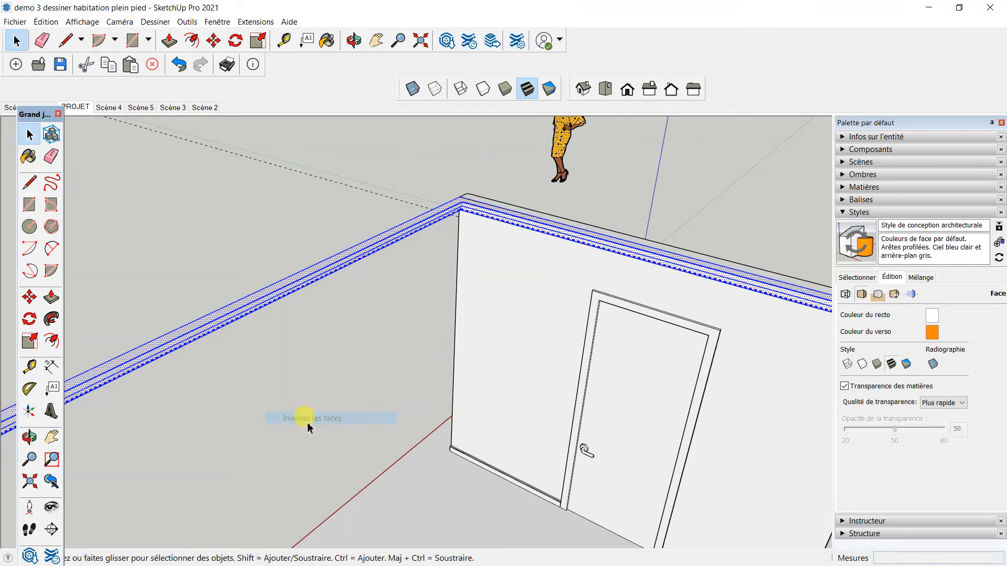
left_click(310, 213)
middle_click_drag(310, 214, 414, 226)
left_click(410, 223)
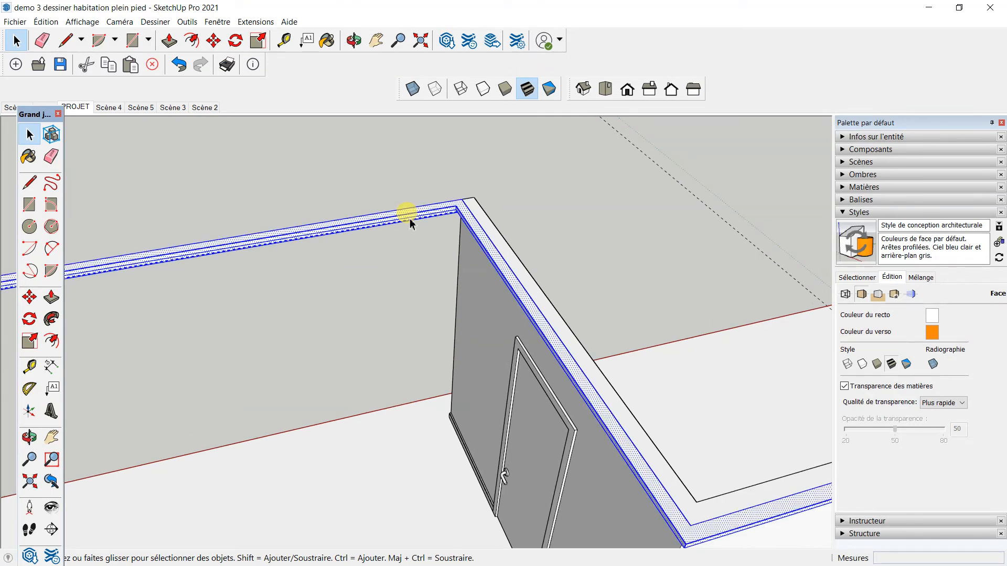
left_click(387, 171)
left_click(388, 219)
scroll(388, 223, "up", 1)
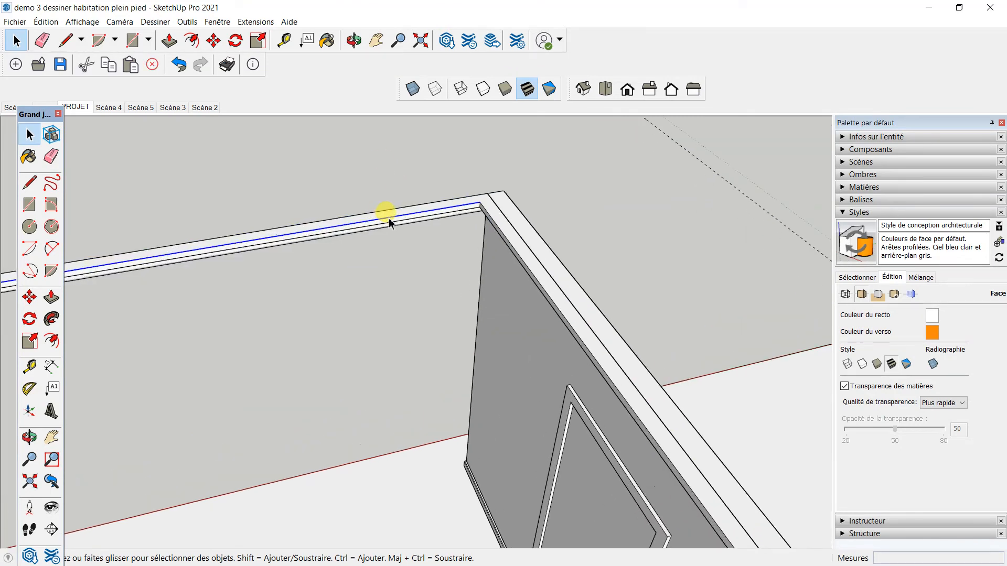
left_click(369, 157)
triple_click(389, 216)
left_click(371, 175)
Select all elements connected to the cornice's top face and make them a group
left_click(402, 215)
right_click(401, 215)
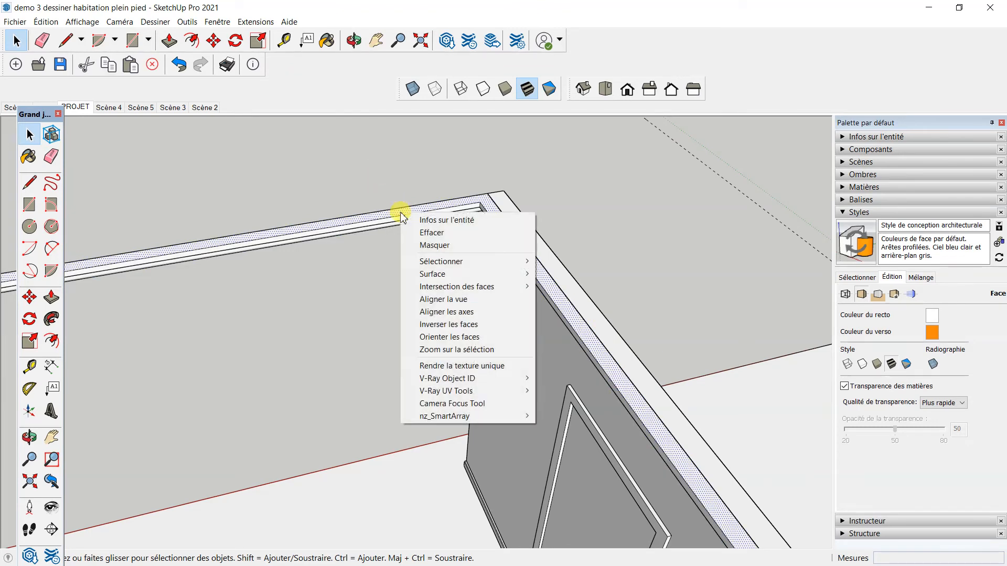
mouse_move(451, 263)
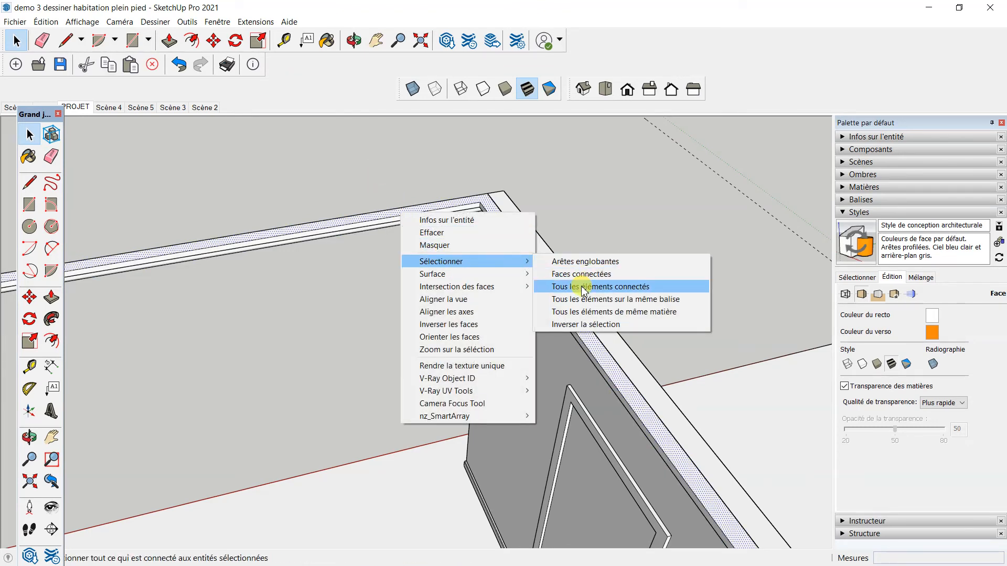
left_click(580, 287)
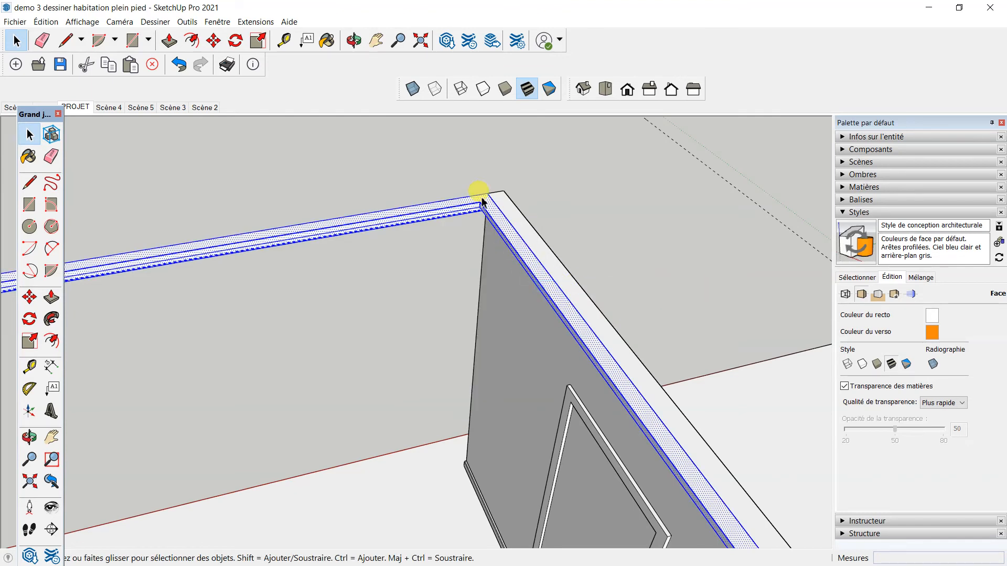
right_click(456, 209)
left_click(503, 304)
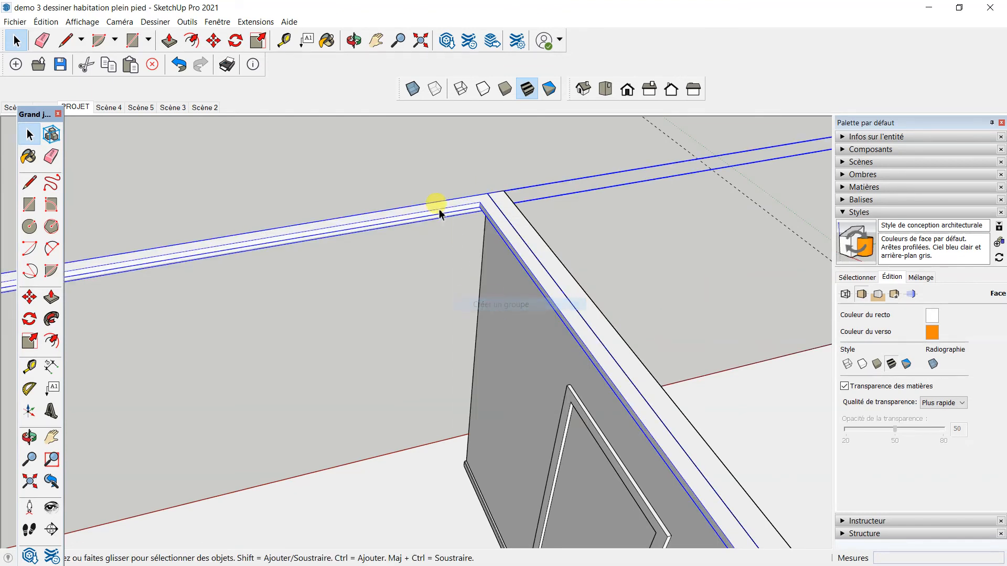
left_click(416, 186)
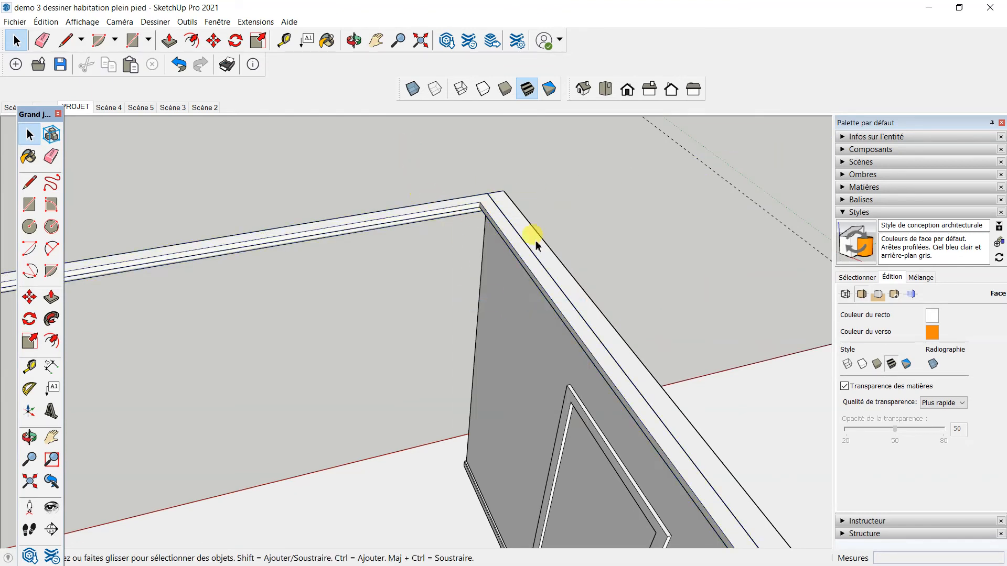
Unhide the Mur ext exterior wall group in the model structure
left_click(843, 212)
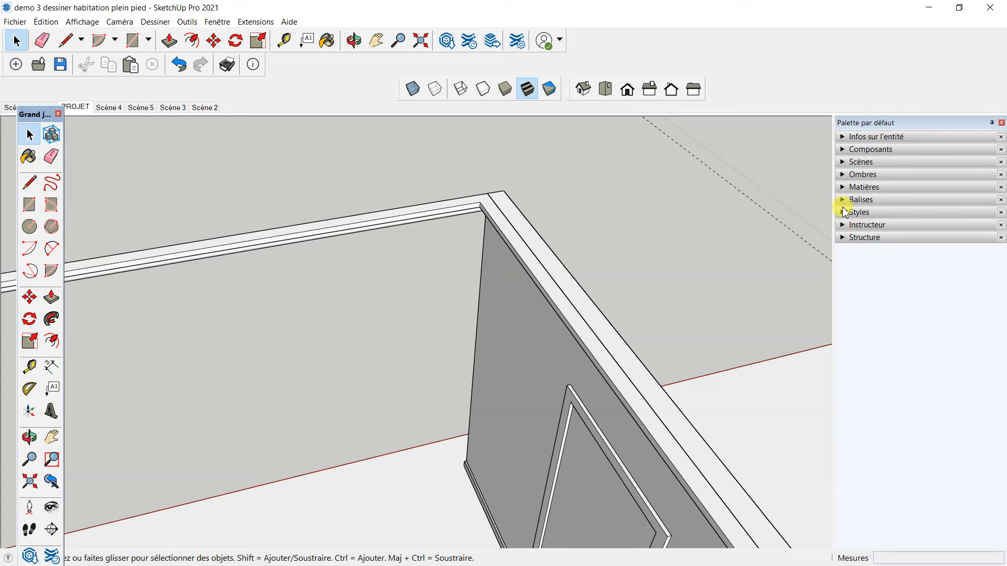
left_click(846, 240)
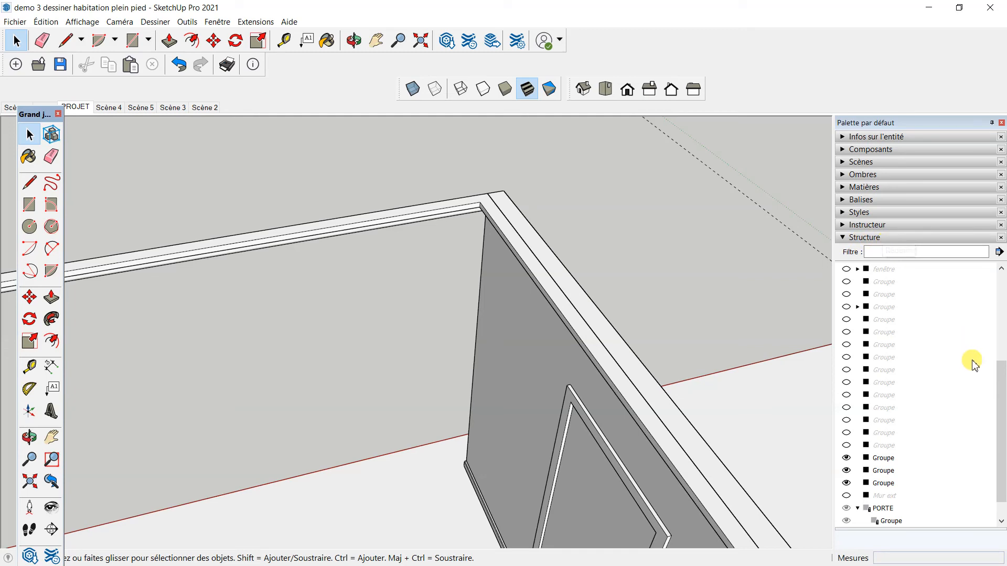
left_click_drag(1001, 407, 1002, 445)
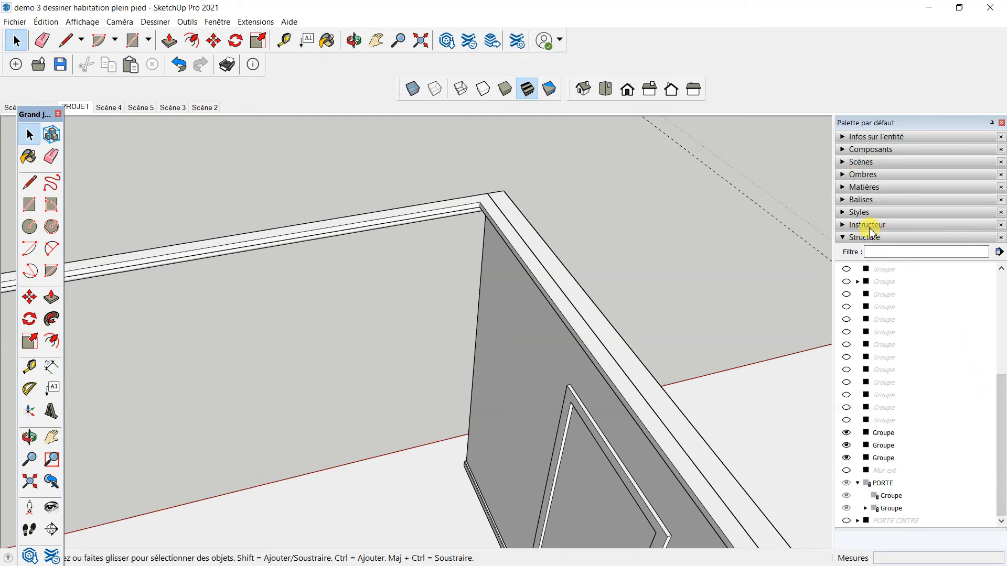
left_click(845, 473)
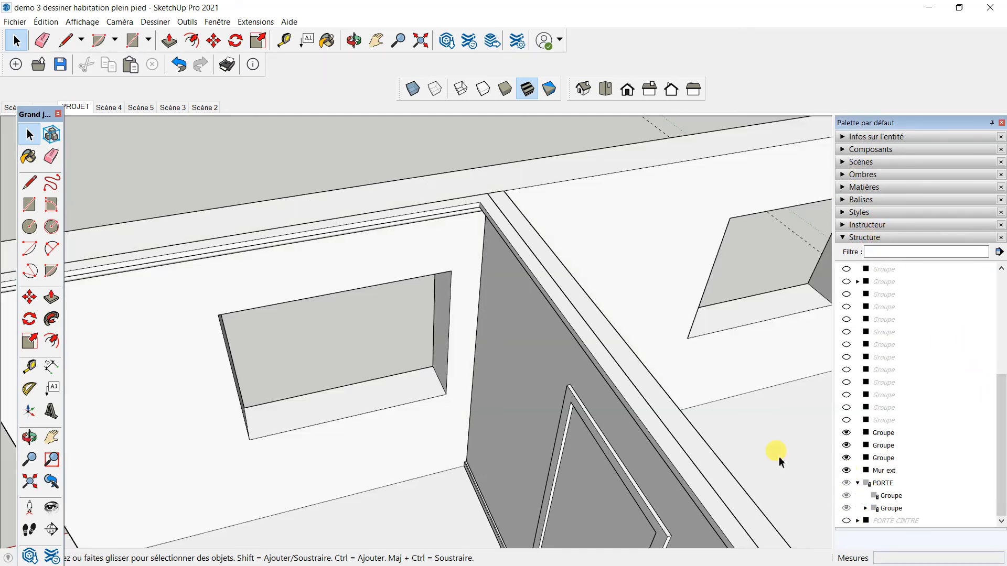
Examine how the cornice runs along the exterior and partition walls, above the door and windows
scroll(441, 231, "down", 4)
middle_click_drag(499, 274, 463, 230)
scroll(472, 252, "down", 2)
middle_click_drag(476, 288, 341, 310)
scroll(407, 265, "up", 3)
middle_click_drag(407, 265, 357, 168)
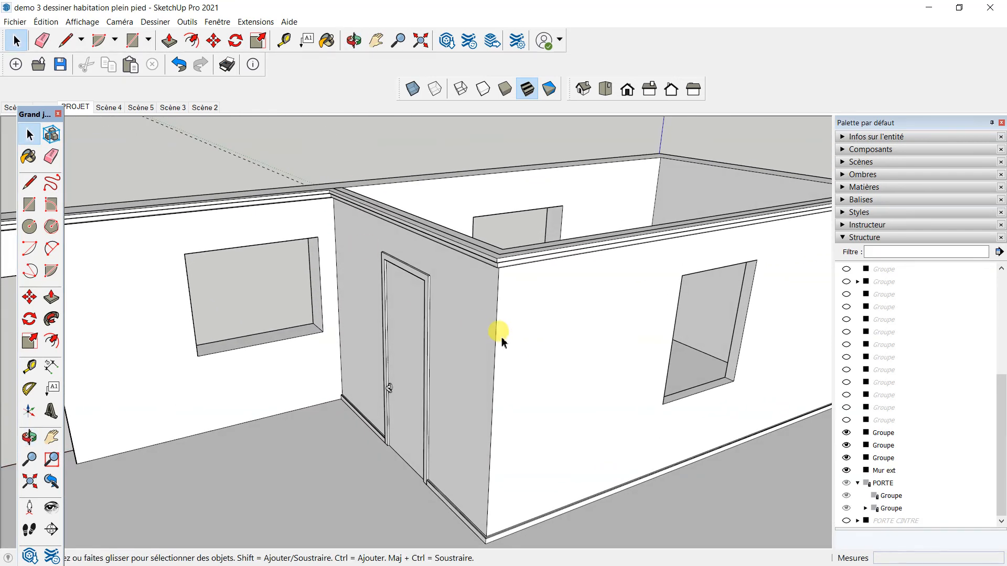
middle_click_drag(487, 362, 360, 345)
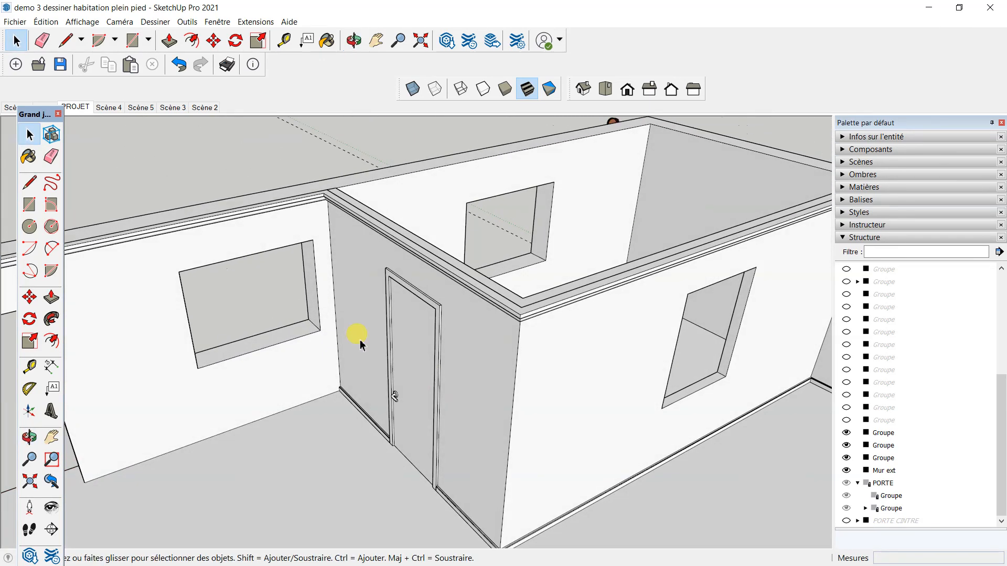
scroll(446, 362, "down", 5)
middle_click_drag(432, 378, 338, 400)
scroll(414, 327, "up", 4)
scroll(366, 338, "up", 2)
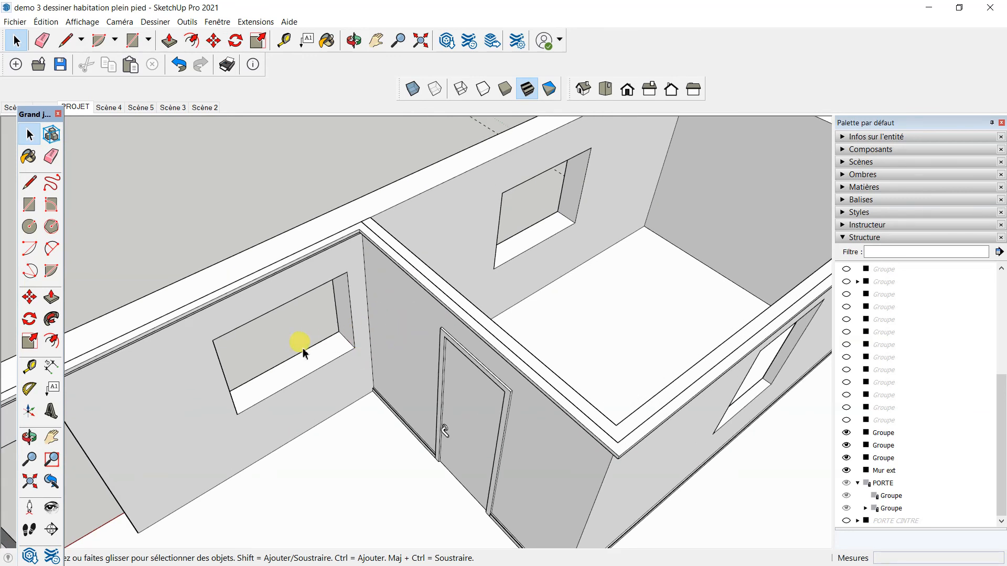
middle_click_drag(524, 430, 648, 418)
scroll(483, 360, "down", 3)
scroll(535, 429, "up", 5)
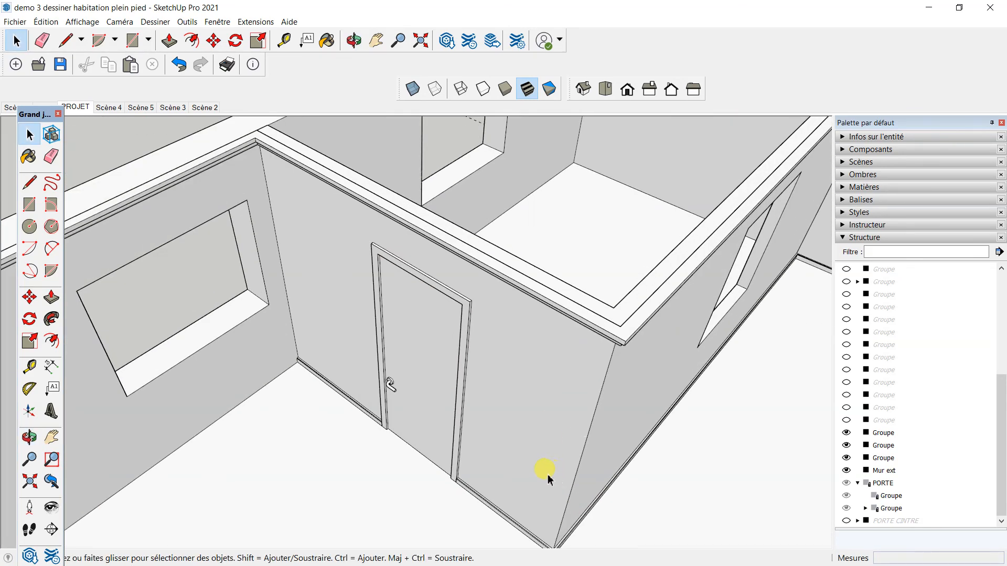